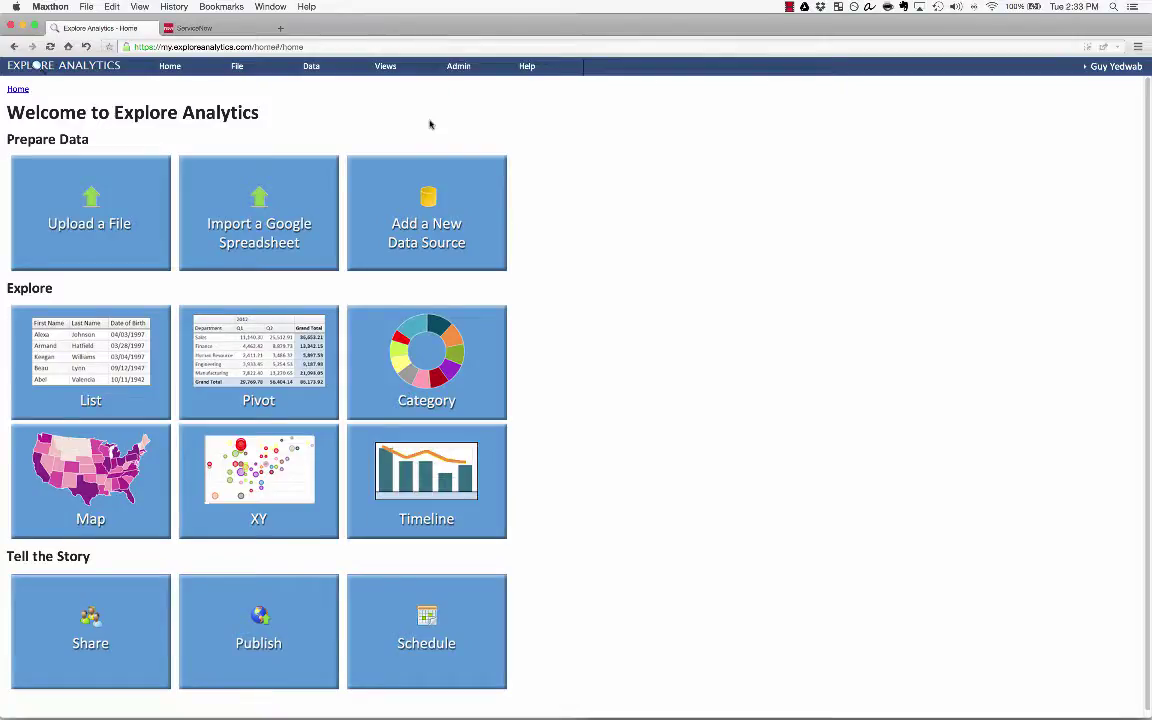
# Create a new pivot view named 'Incident Aging Overview' from the ServiceNow (Admin) Incident table.
pyautogui.click(237, 67)
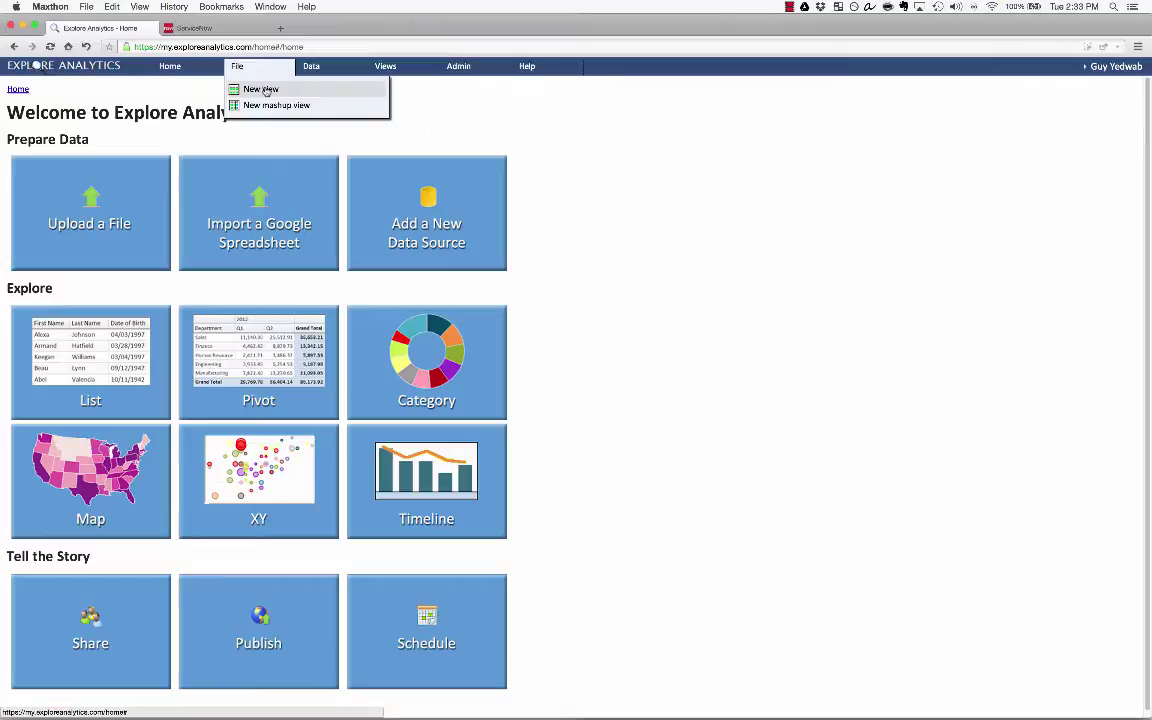
pyautogui.click(264, 90)
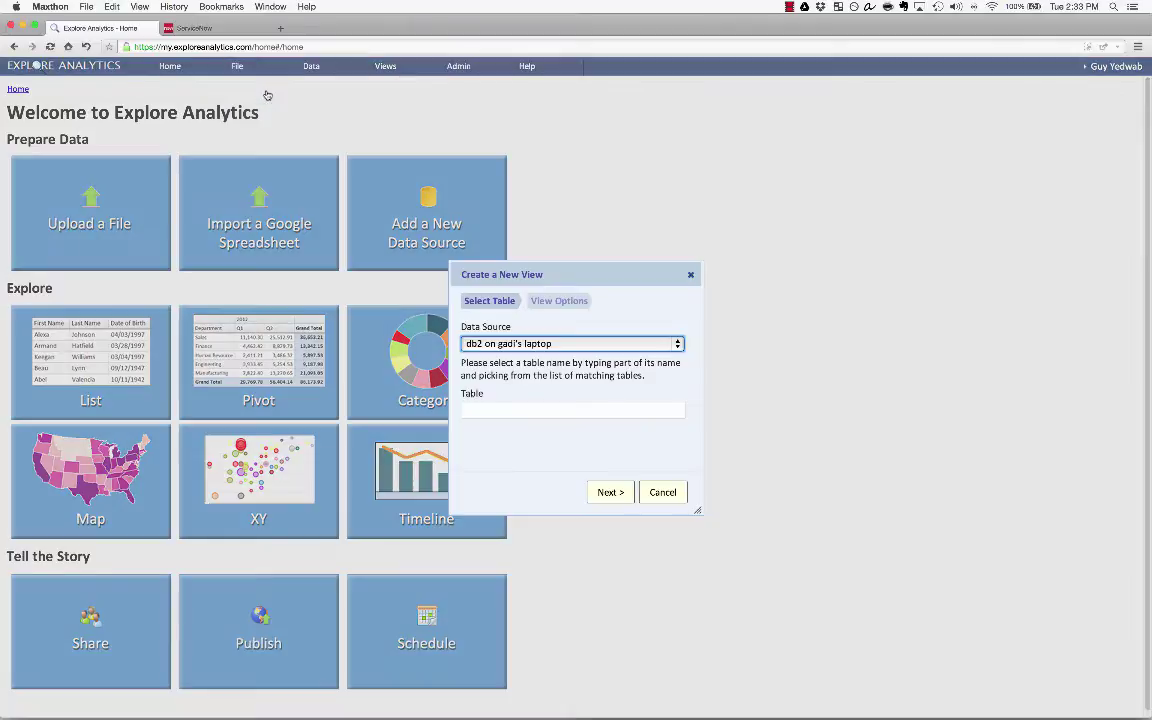
pyautogui.click(599, 342)
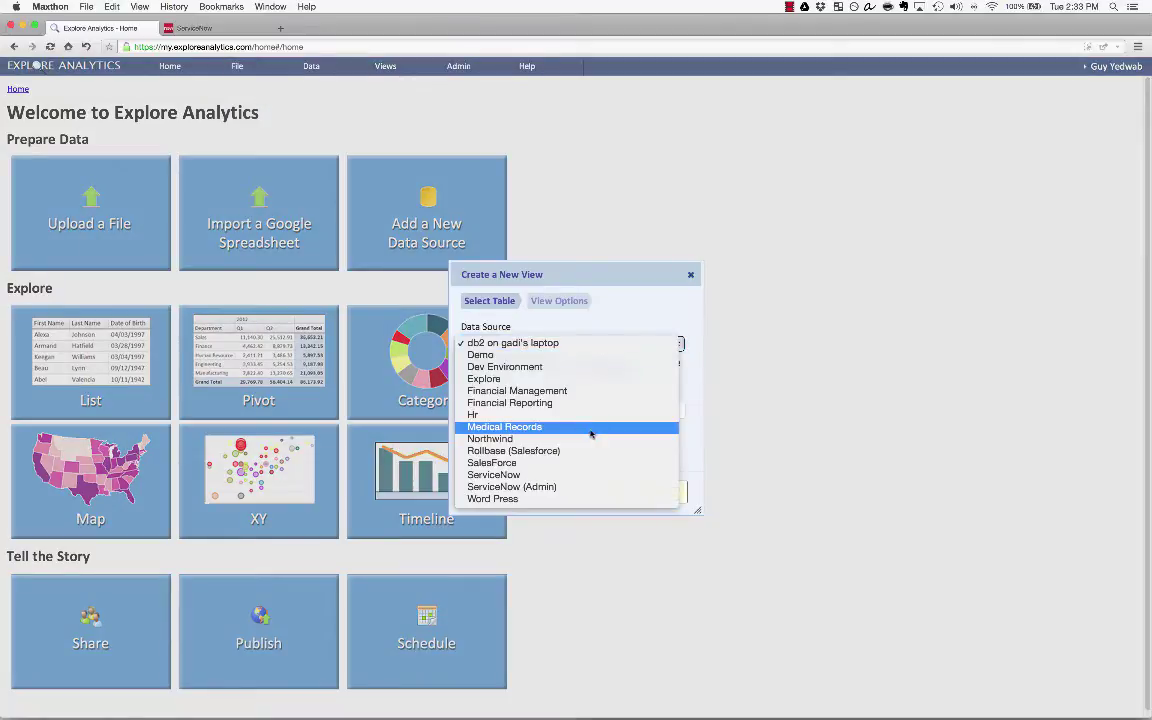
pyautogui.click(584, 487)
pyautogui.click(605, 414)
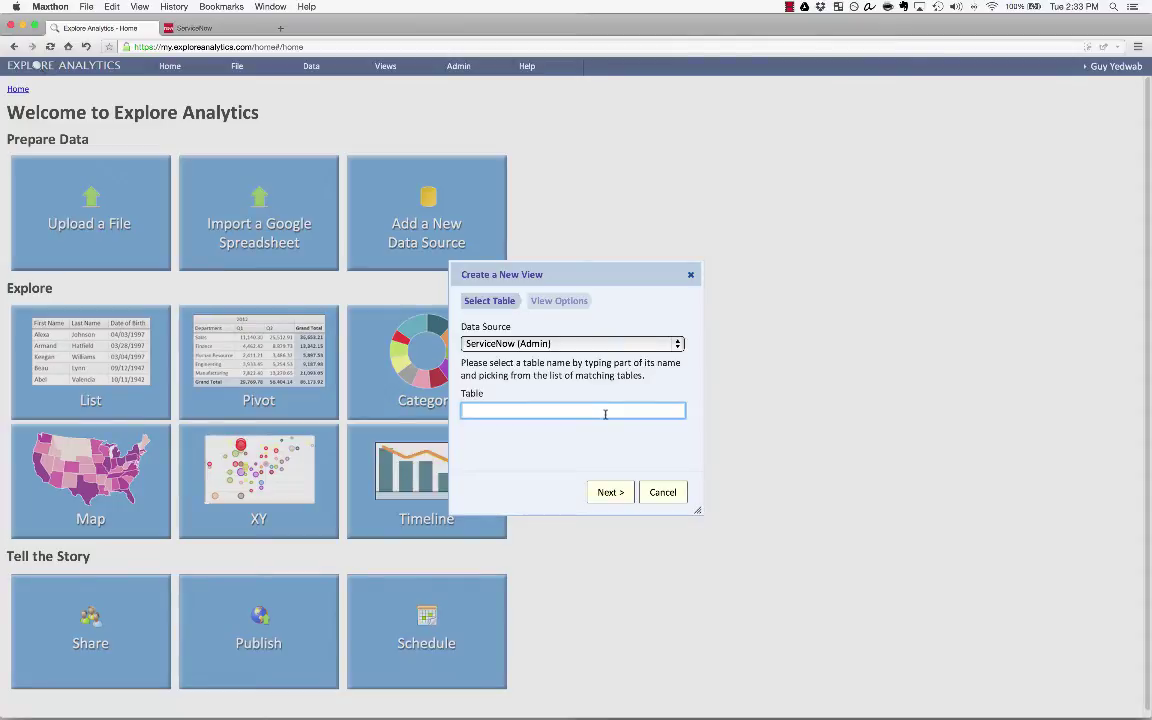
pyautogui.write('Incident')
pyautogui.click(549, 507)
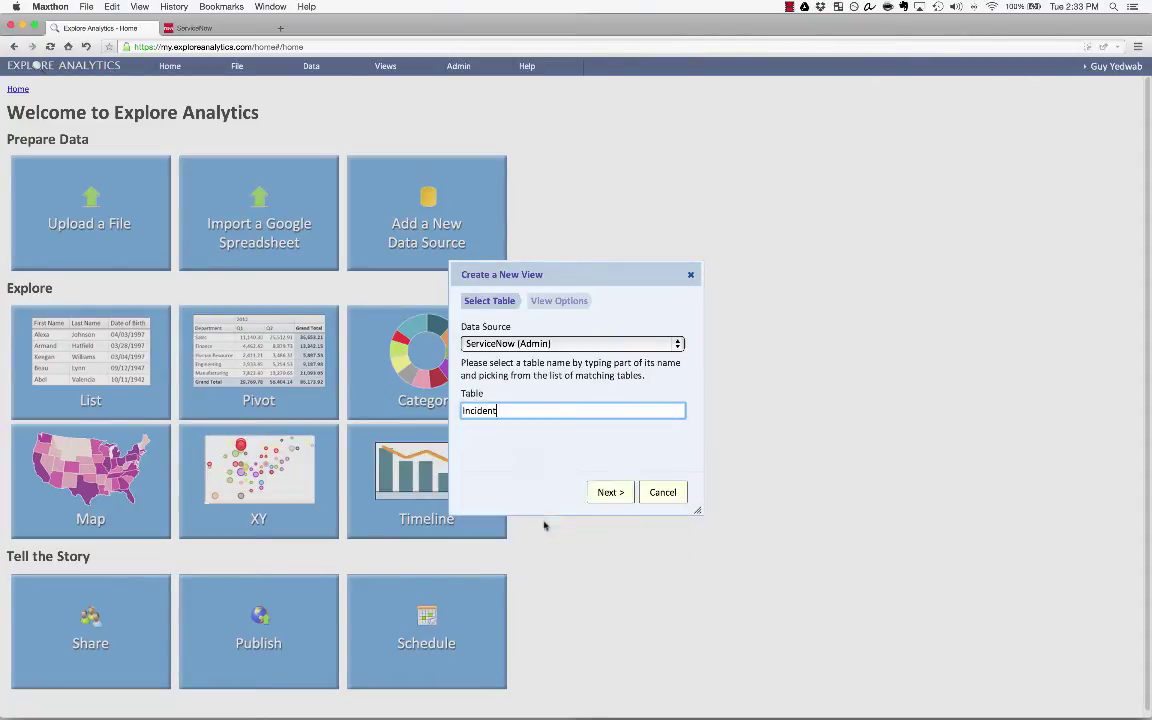
pyautogui.click(607, 491)
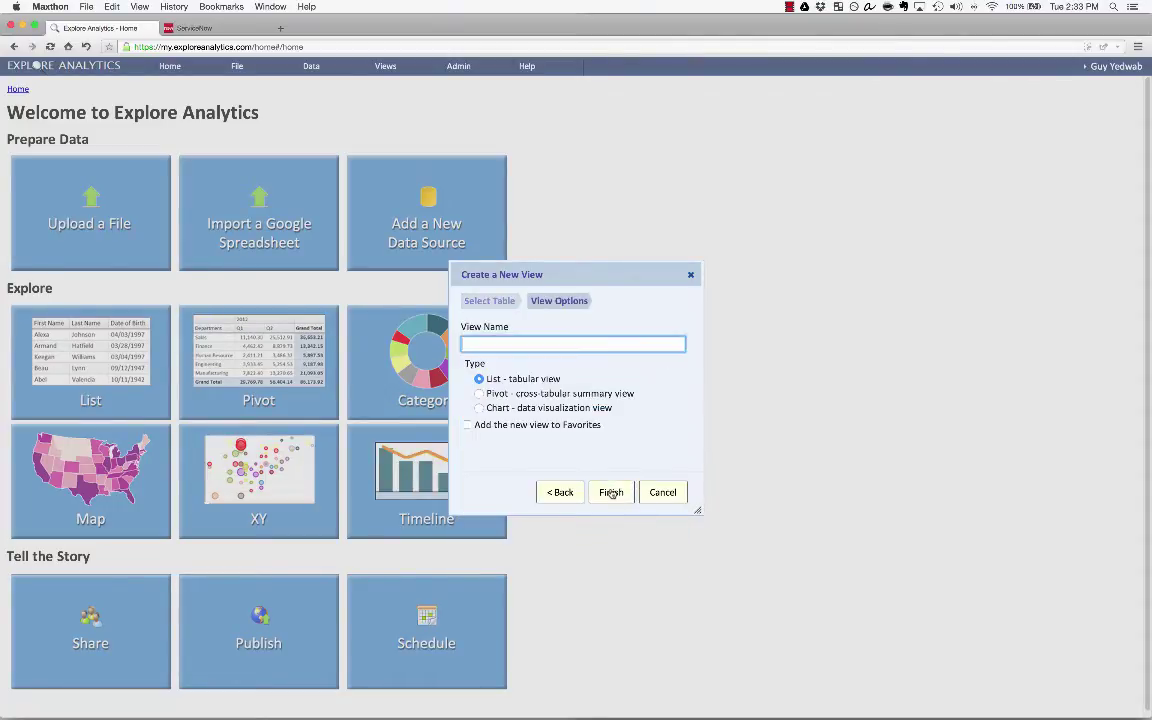
pyautogui.click(581, 395)
pyautogui.write('Incident Aging Overview')
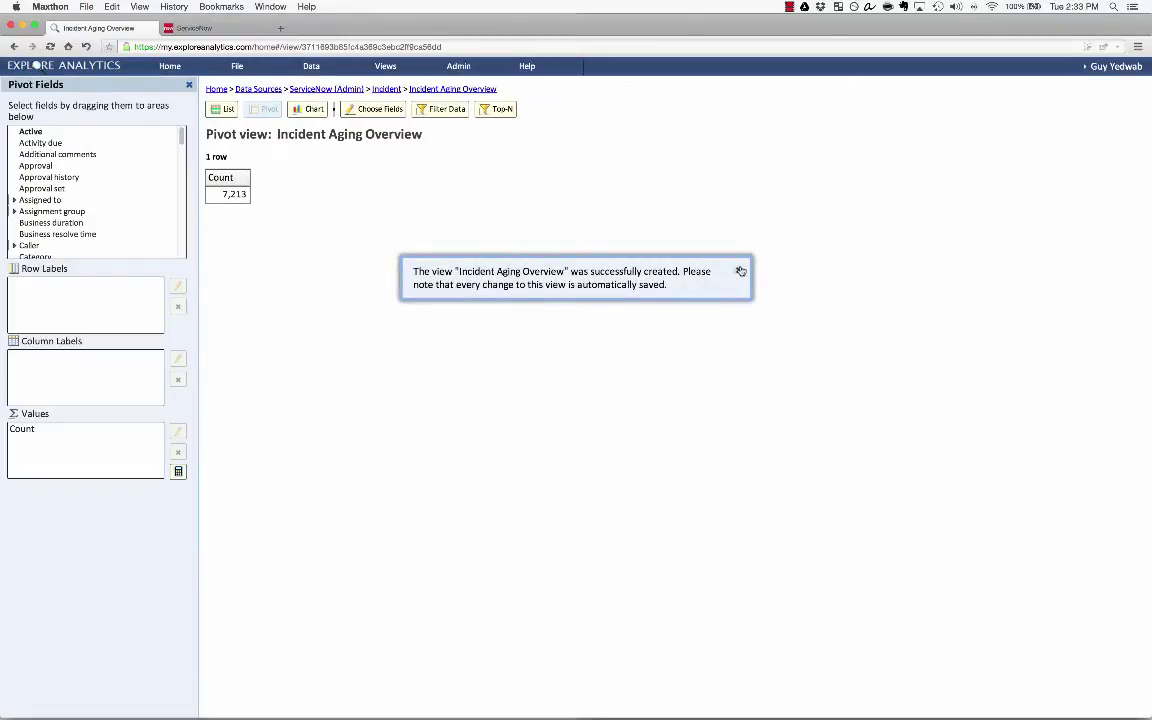
# Filter the view to Active = true, cutting the incident count from 7,213 to 6,693.
pyautogui.click(741, 271)
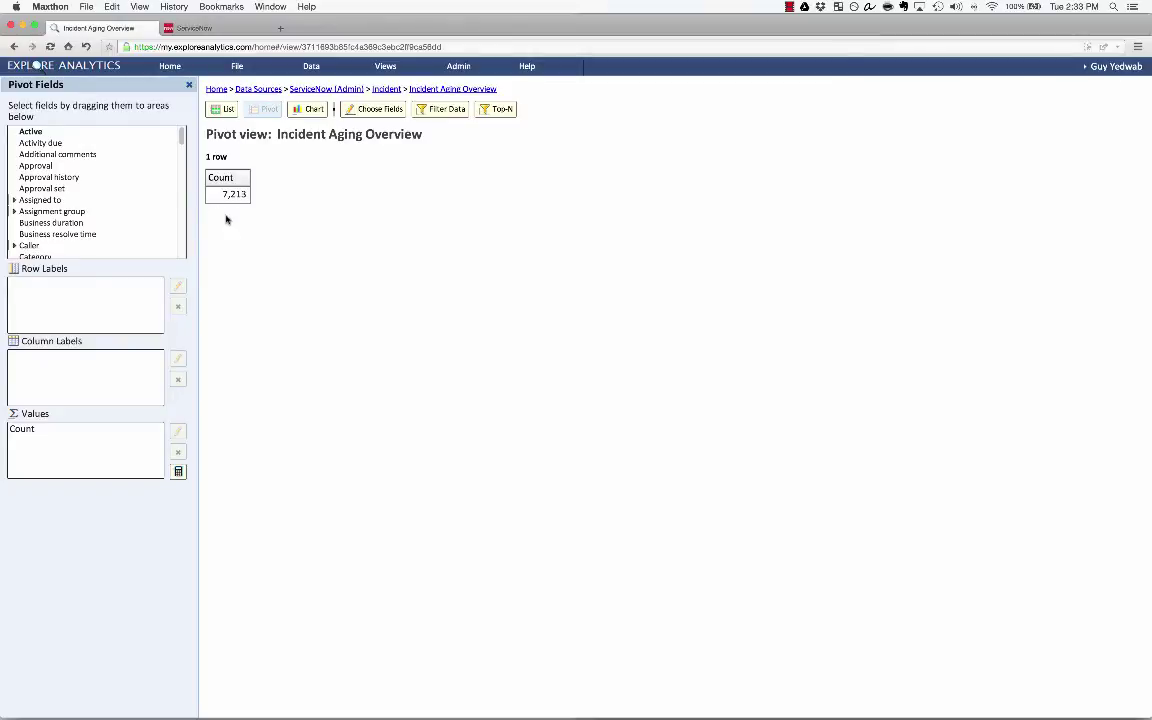
pyautogui.click(423, 111)
pyautogui.click(400, 156)
pyautogui.click(404, 166)
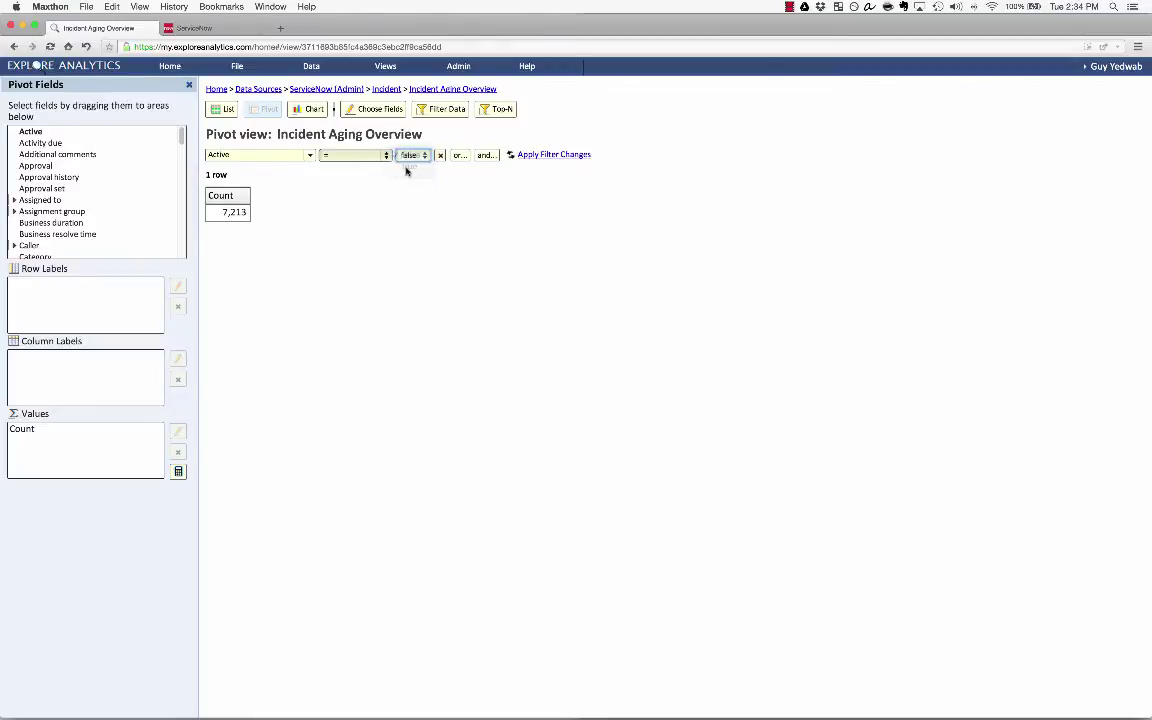
pyautogui.click(306, 156)
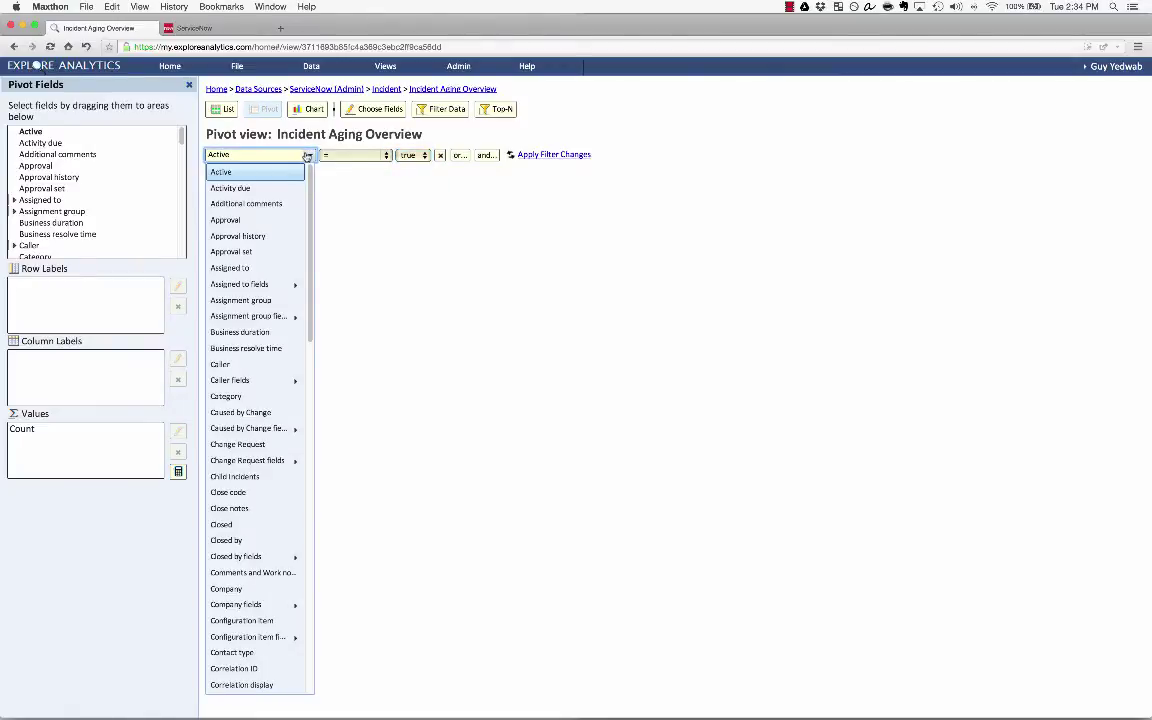
pyautogui.click(308, 156)
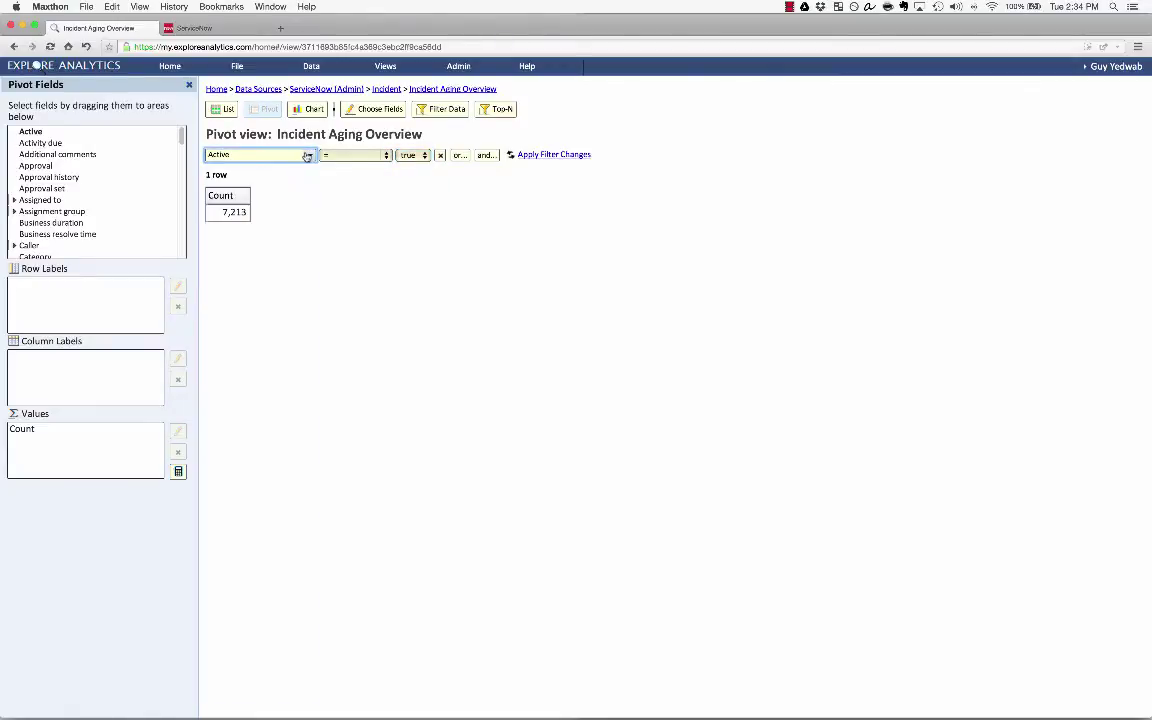
pyautogui.click(552, 157)
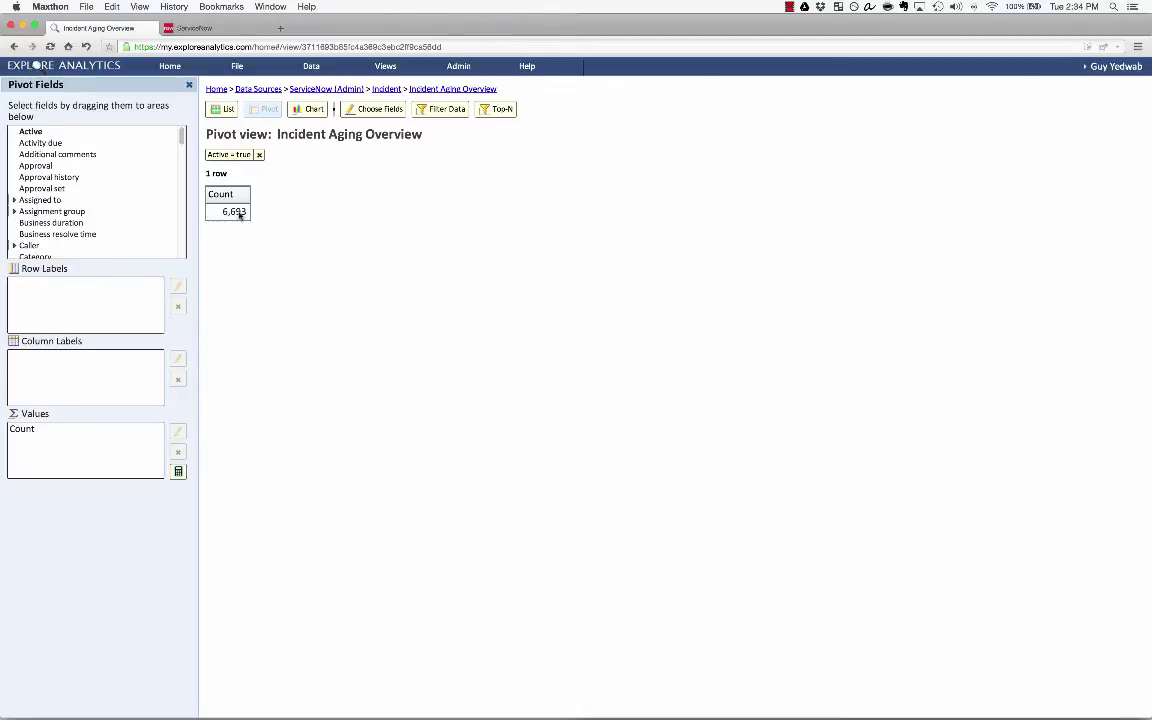
# Put Created into Column Labels, replacing Year grouping with Group into Bins.
pyautogui.scroll(-2, 181, 142)
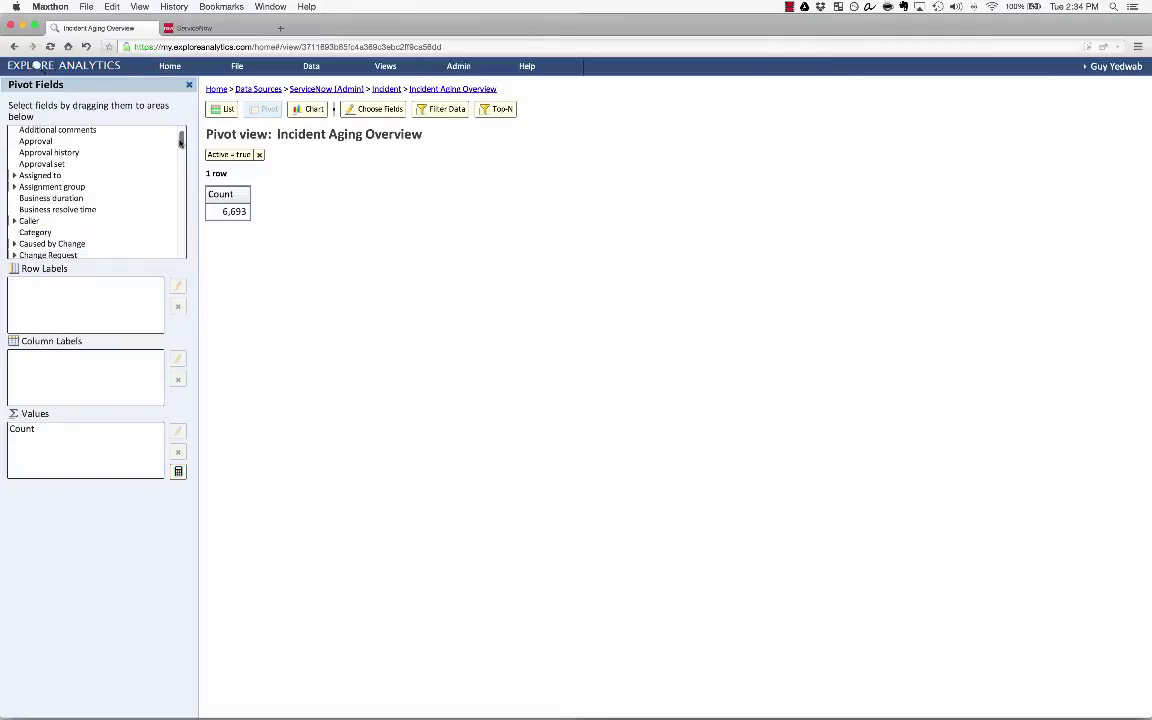
pyautogui.moveTo(181, 142); pyautogui.dragTo(183, 172)
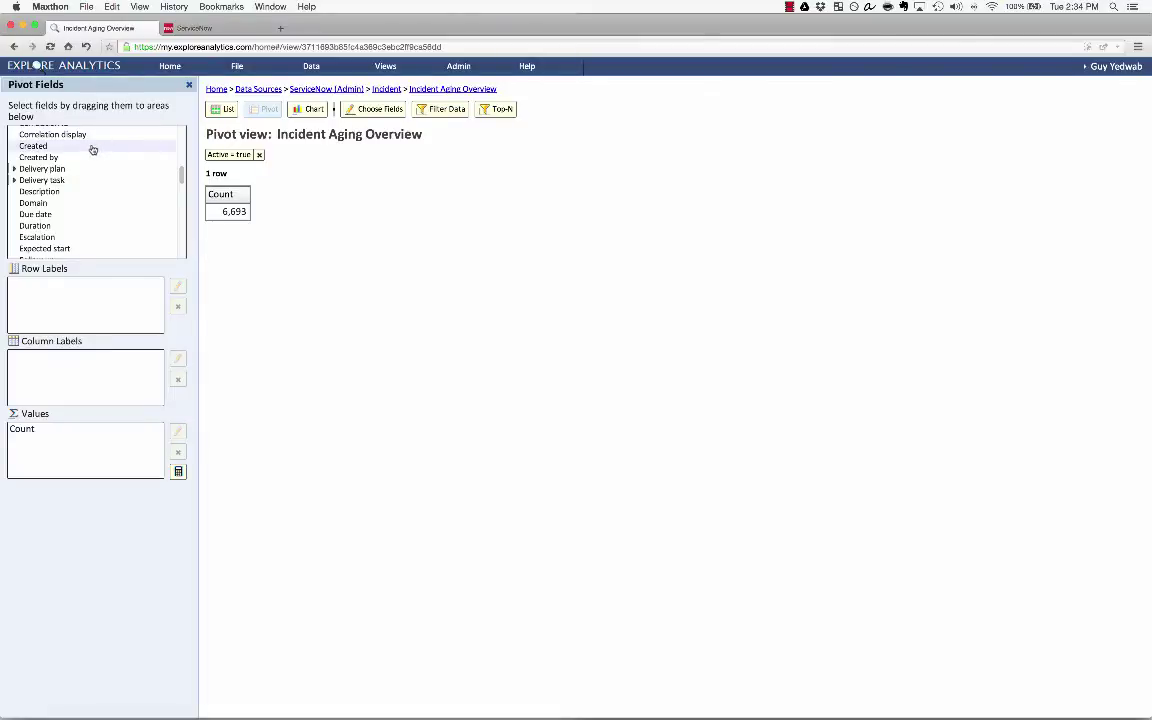
pyautogui.moveTo(92, 148); pyautogui.dragTo(45, 366)
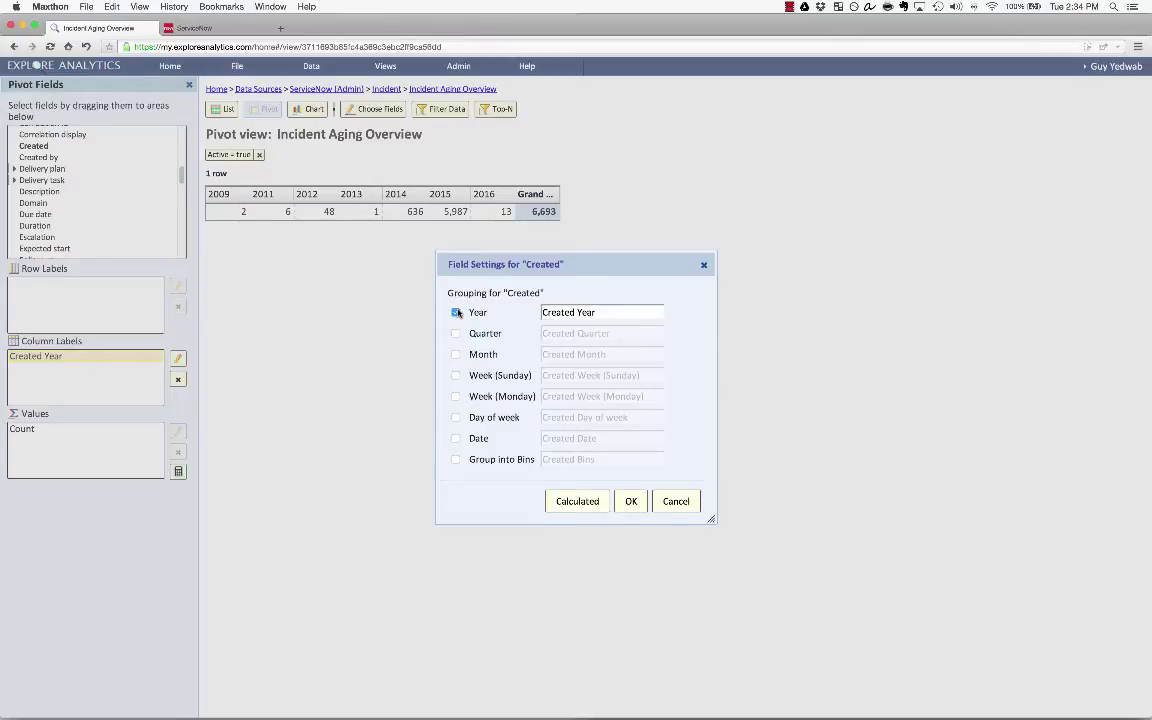
pyautogui.click(455, 312)
pyautogui.click(456, 459)
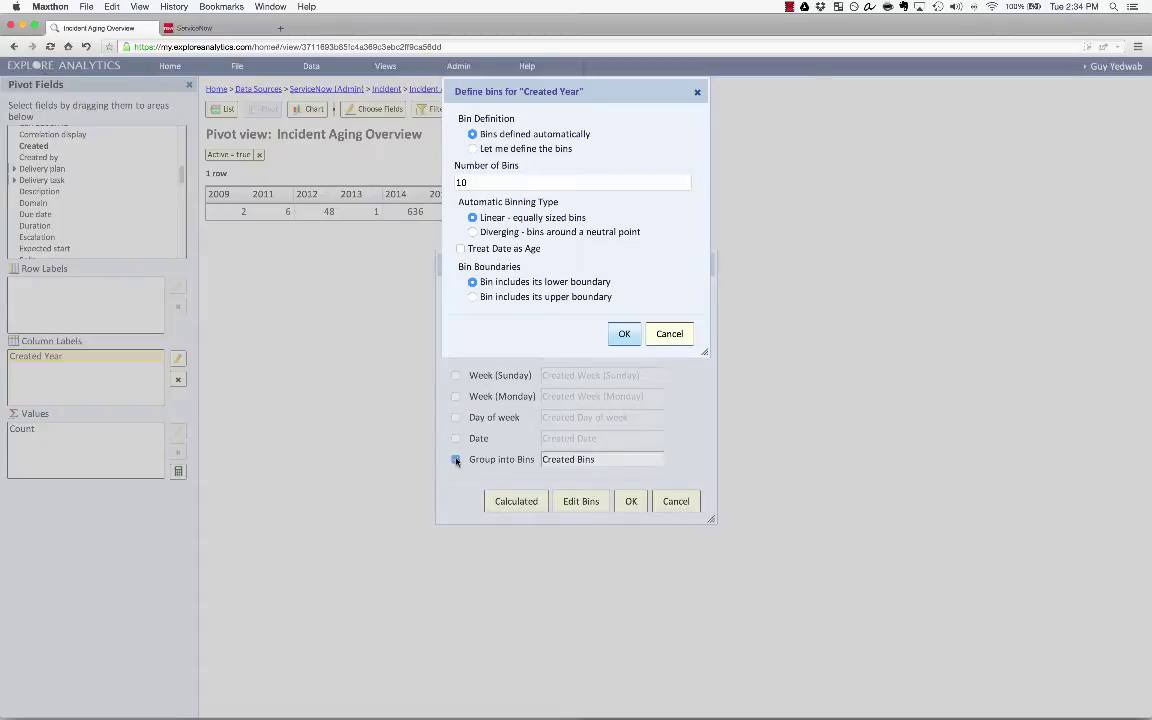
# Bin Created as an age with manual bins, making the first bin '<1 Day' ending at 1 day.
pyautogui.click(461, 248)
pyautogui.click(524, 149)
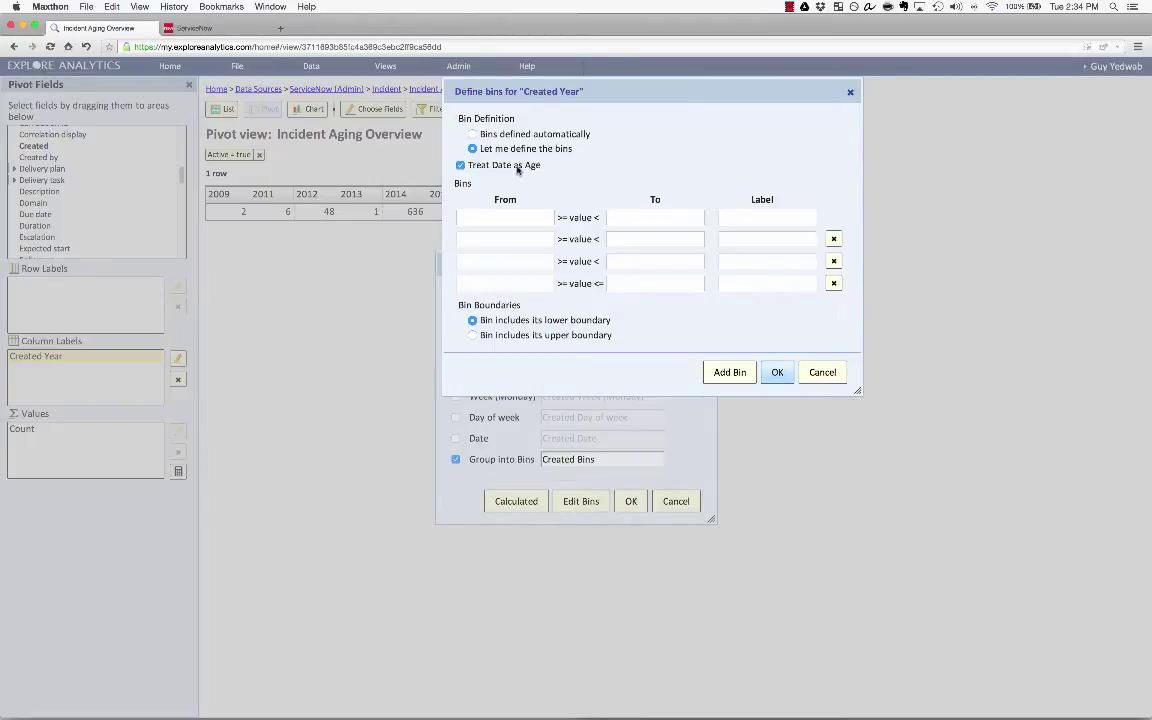
pyautogui.click(547, 218)
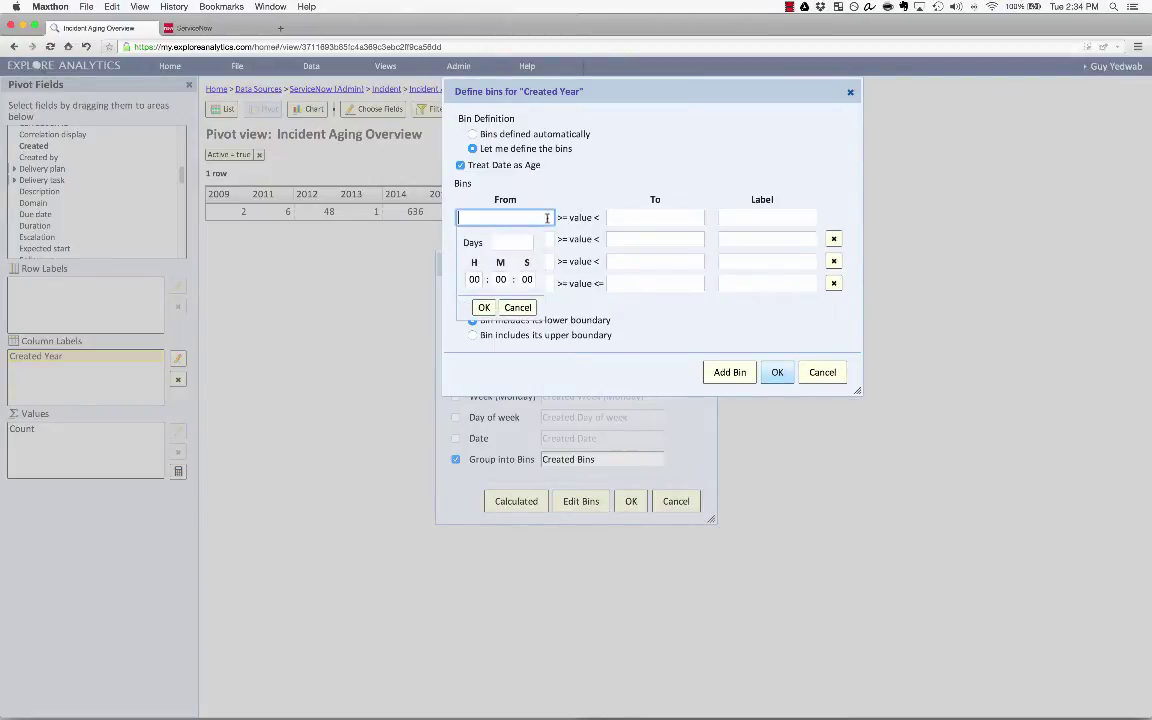
pyautogui.click(630, 218)
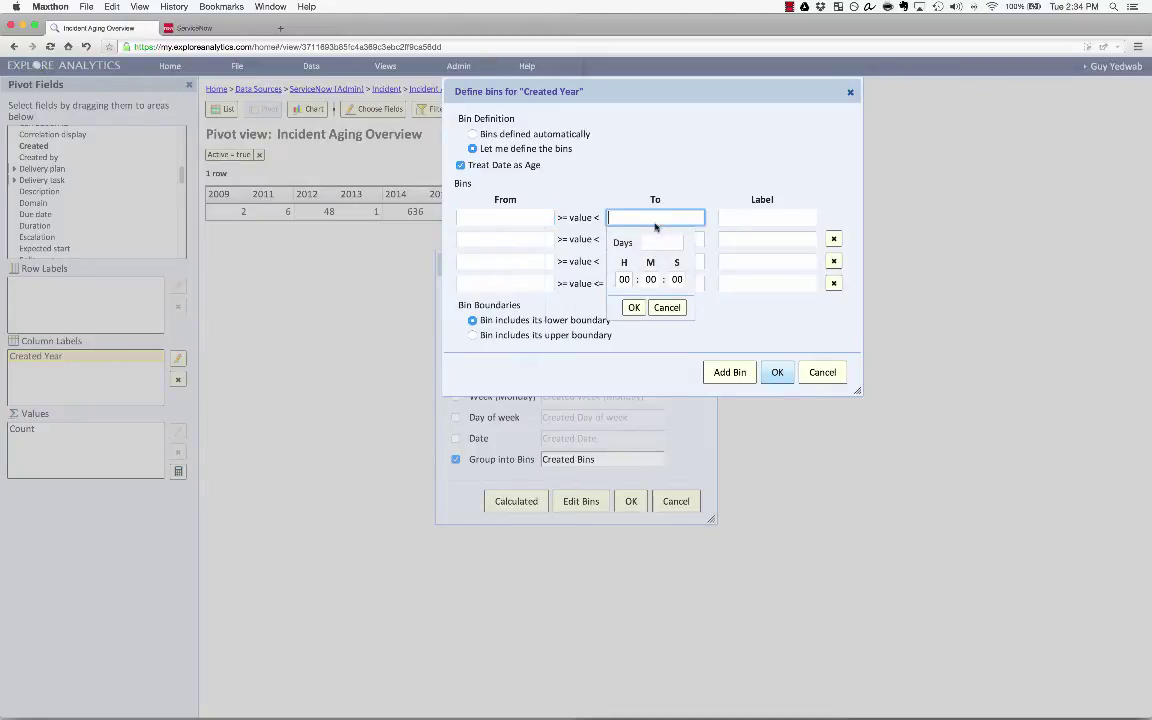
pyautogui.click(662, 242)
pyautogui.write('1')
pyautogui.click(633, 307)
pyautogui.click(742, 218)
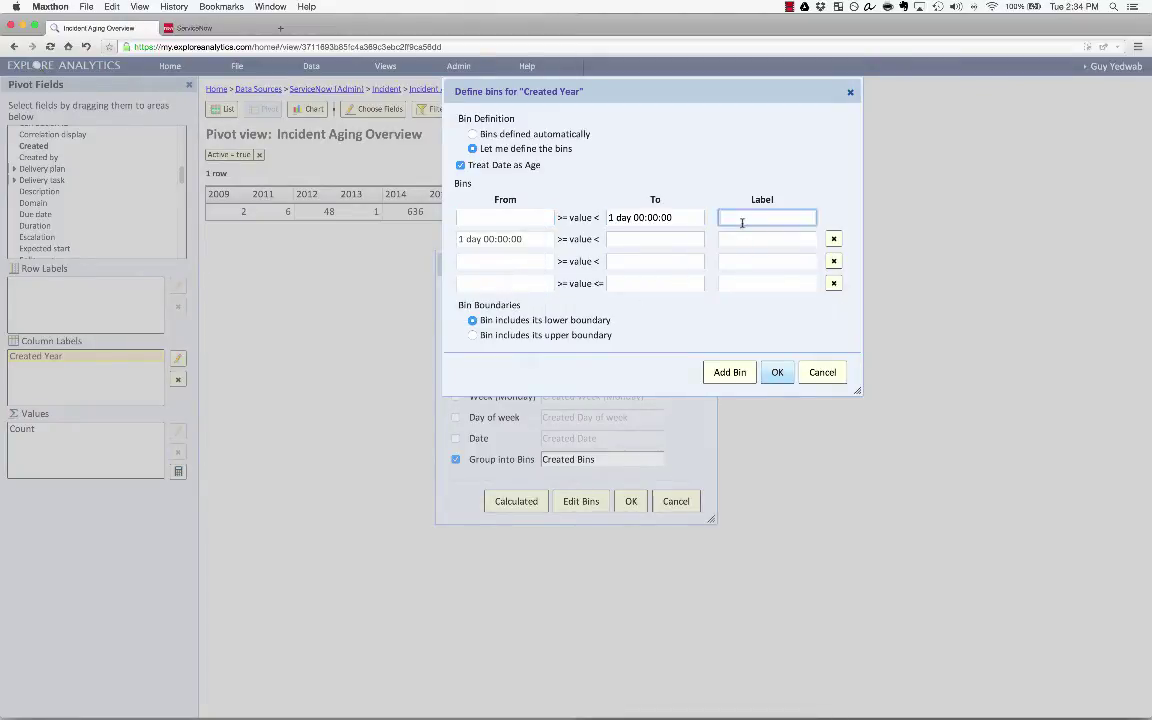
pyautogui.write('<1 Day')
# Define the second bin '1-3 Days' ending at 3 days.
pyautogui.click(668, 238)
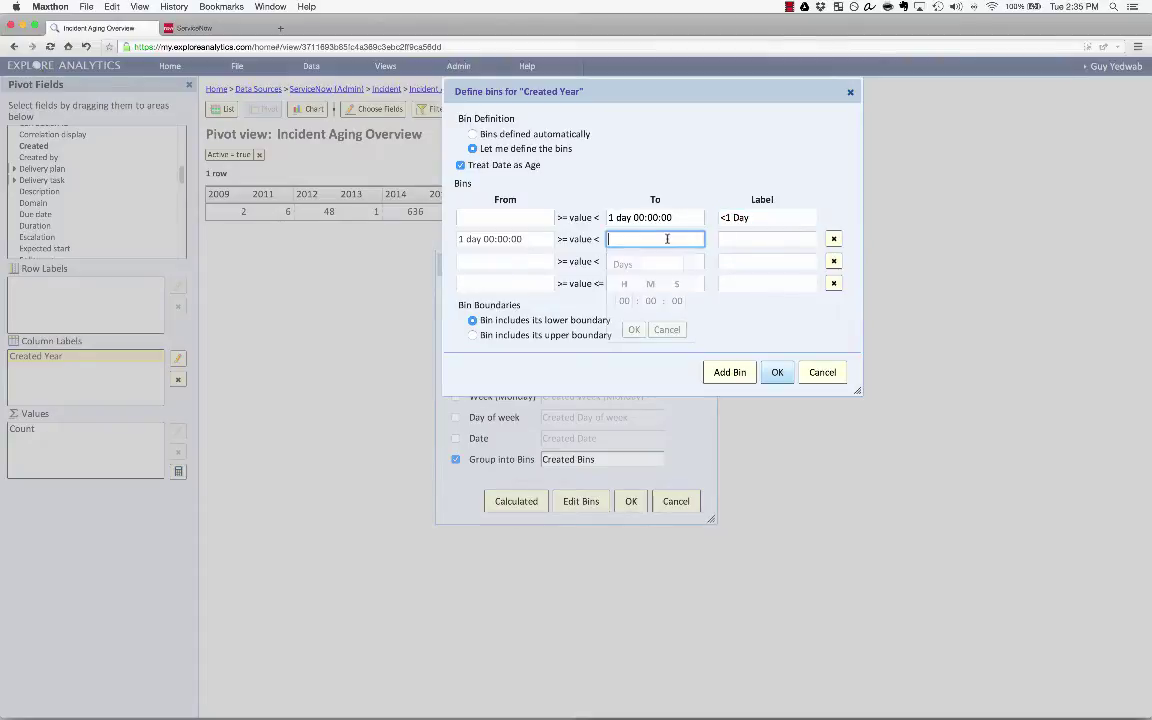
pyautogui.click(665, 264)
pyautogui.write('3')
pyautogui.click(634, 329)
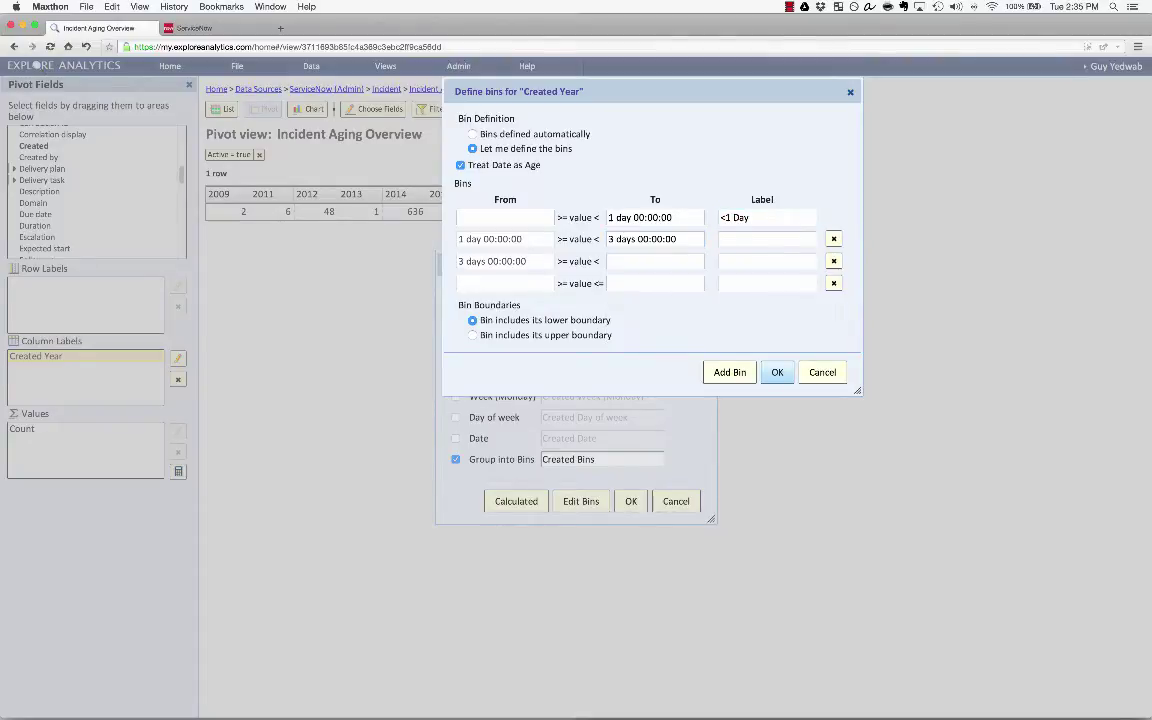
pyautogui.click(733, 240)
pyautogui.write('1-3 Days')
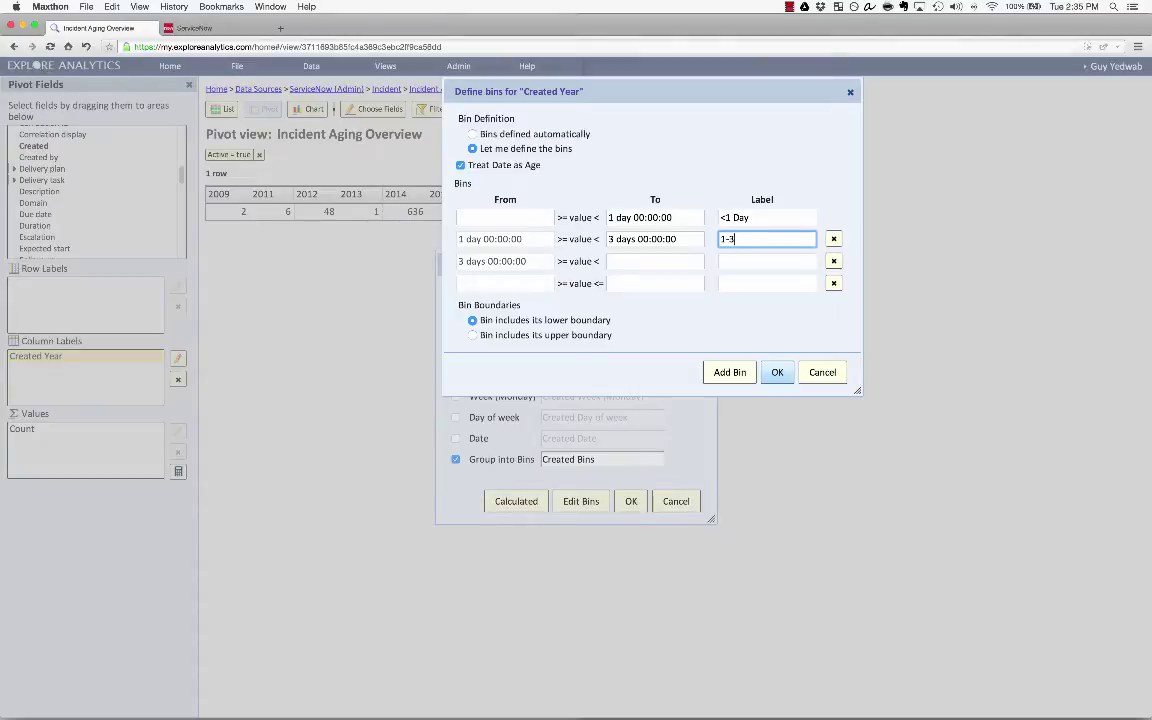
# Define the '3-5 Days' bin ending at 5 days and label the last bin '5+ Days'.
pyautogui.click(655, 261)
pyautogui.click(655, 284)
pyautogui.write('5')
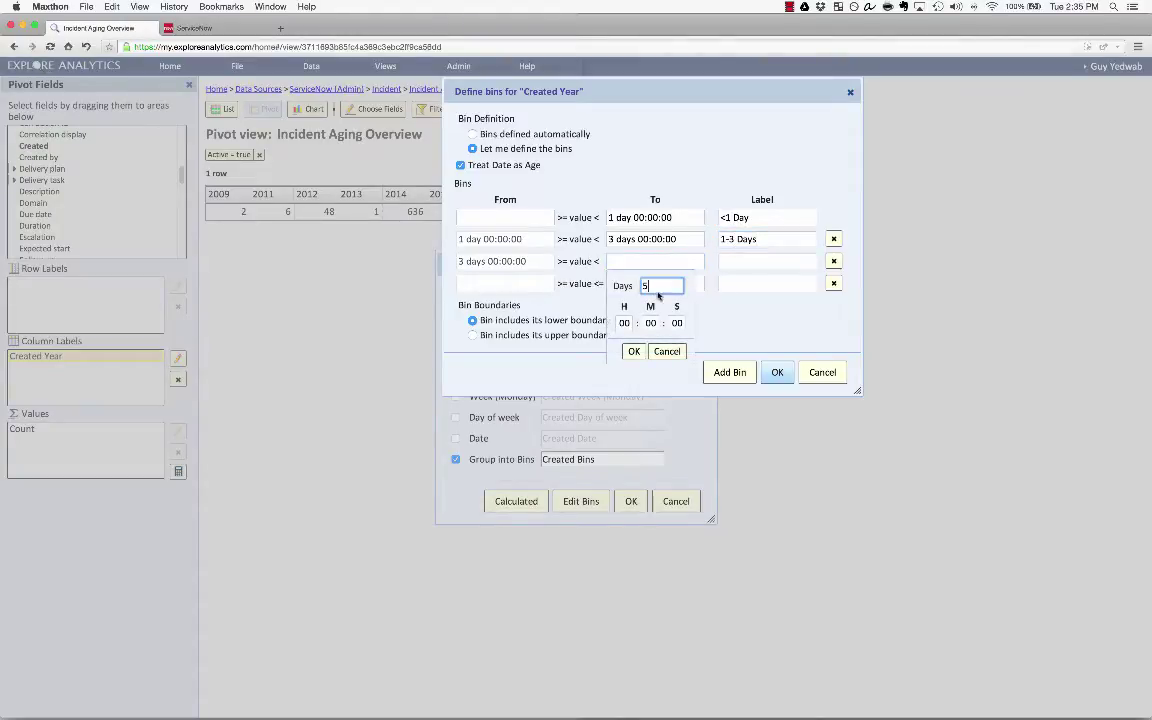
pyautogui.click(633, 351)
pyautogui.click(740, 261)
pyautogui.write('3-5 Days')
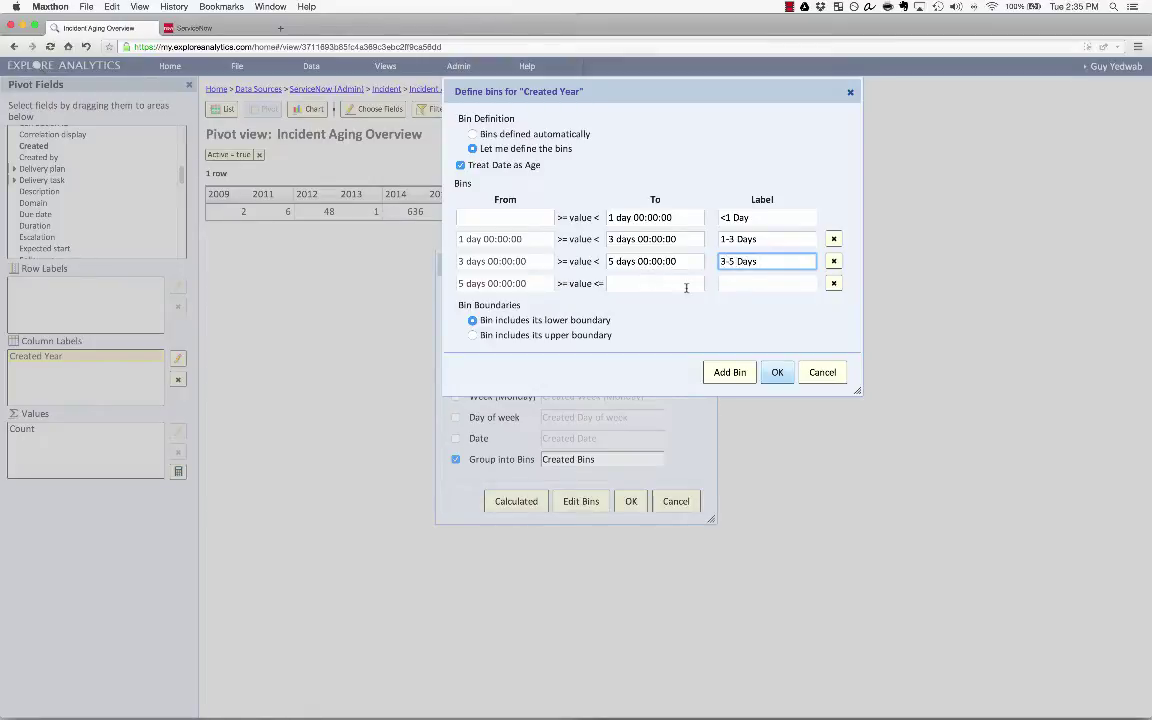
pyautogui.click(738, 284)
pyautogui.write('5')
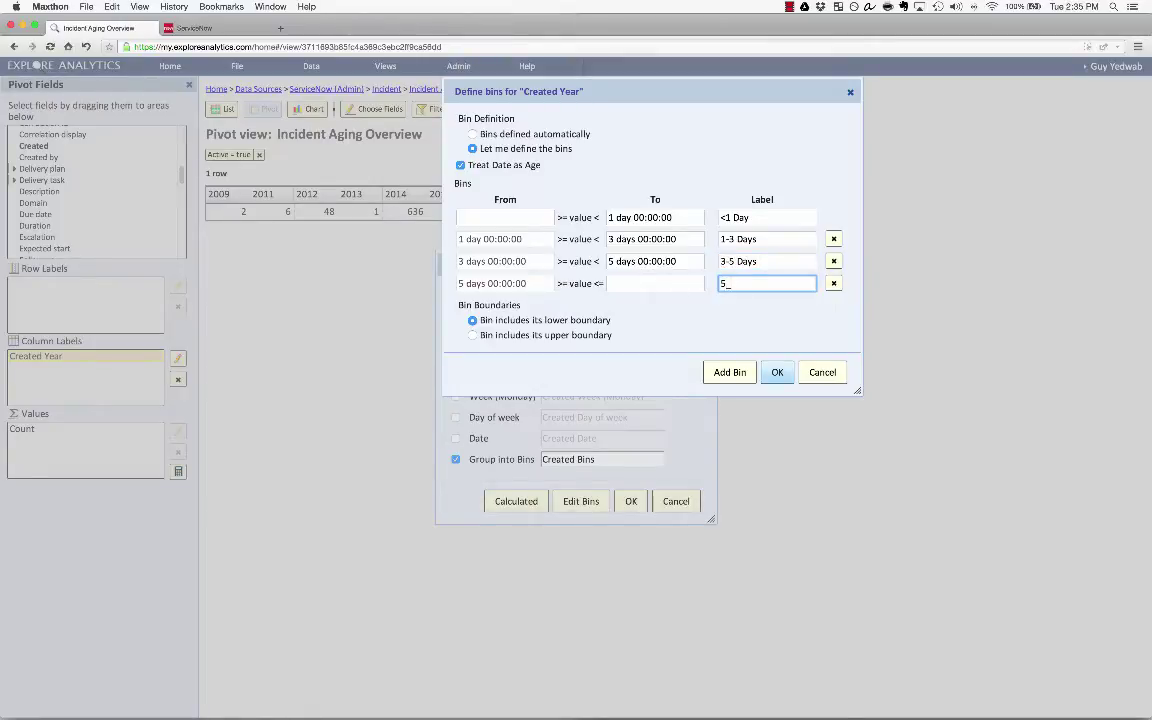
pyautogui.write('+ Days')
# Remove the leftover empty bin rows and accept the four bin definitions.
pyautogui.click(710, 372)
pyautogui.click(725, 415)
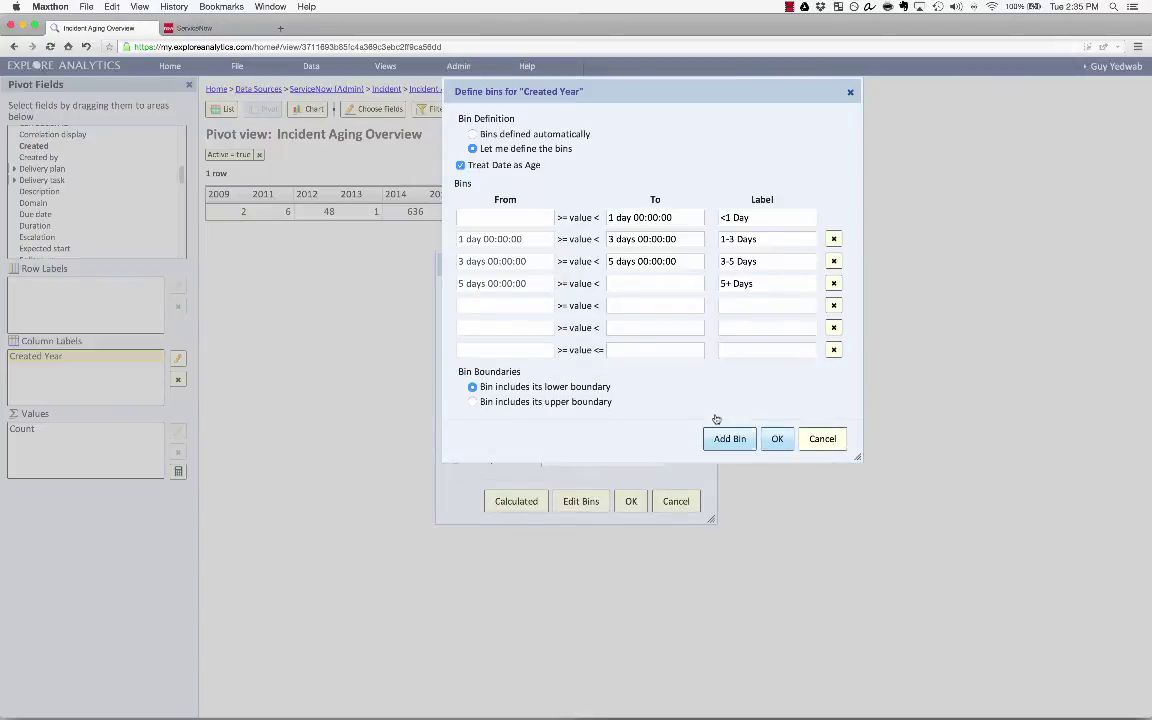
pyautogui.click(833, 305)
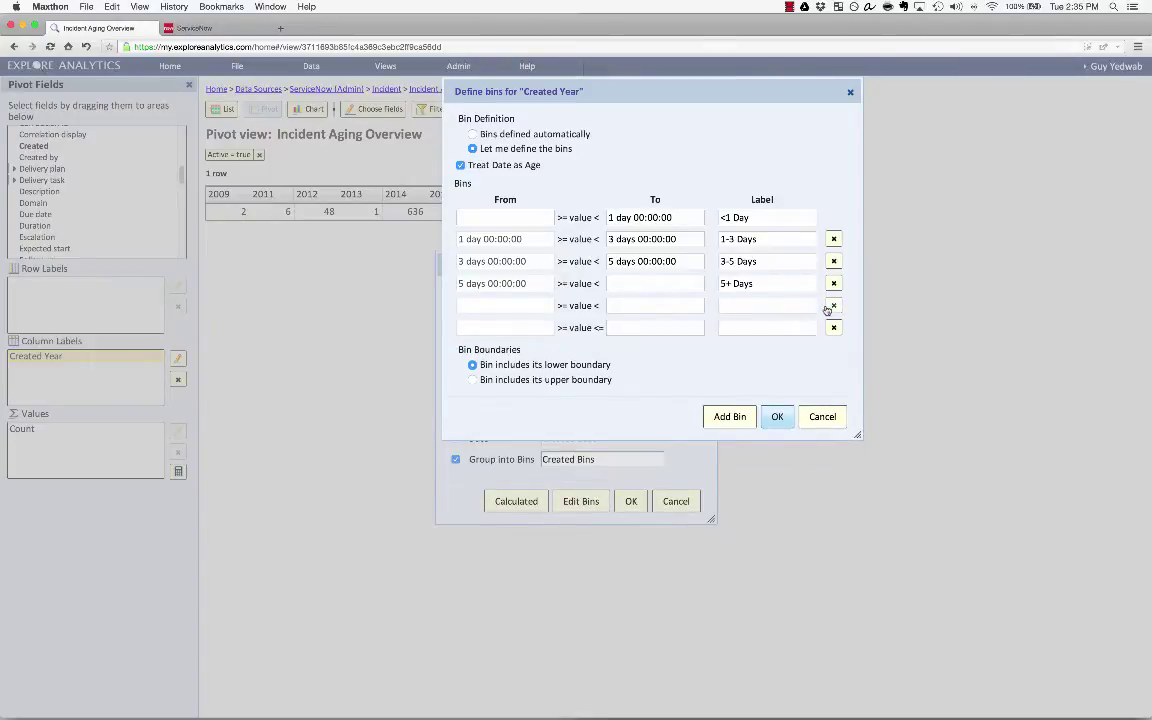
pyautogui.click(833, 305)
pyautogui.click(833, 305)
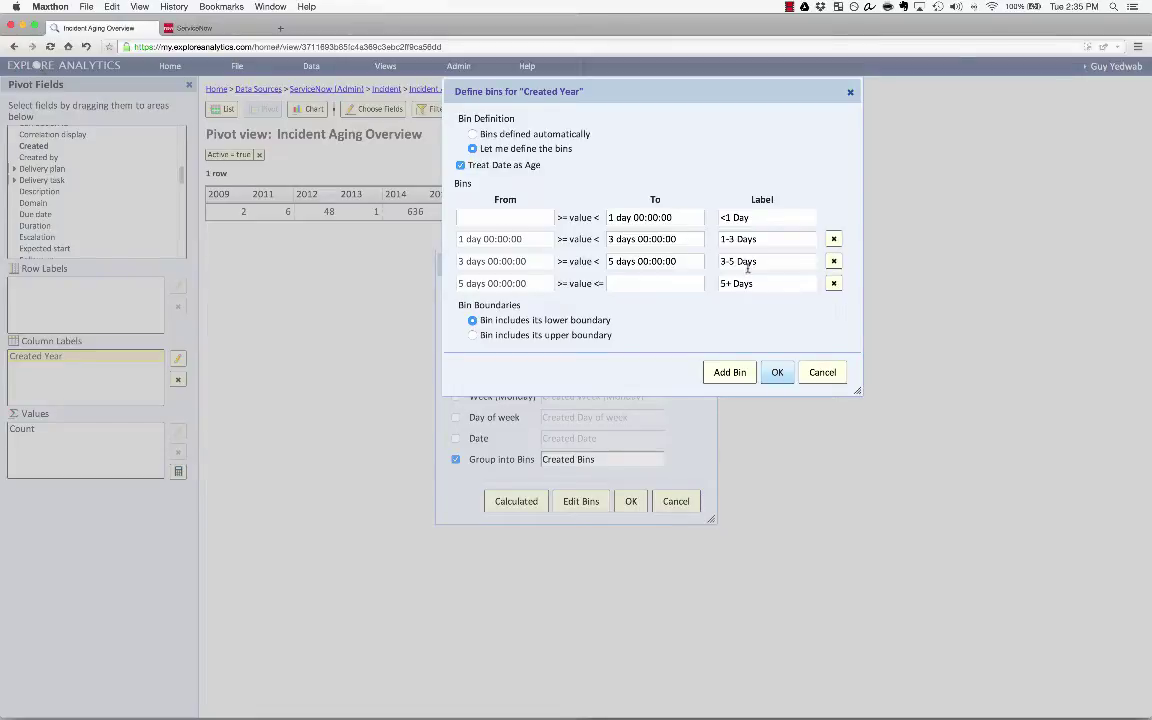
pyautogui.click(772, 371)
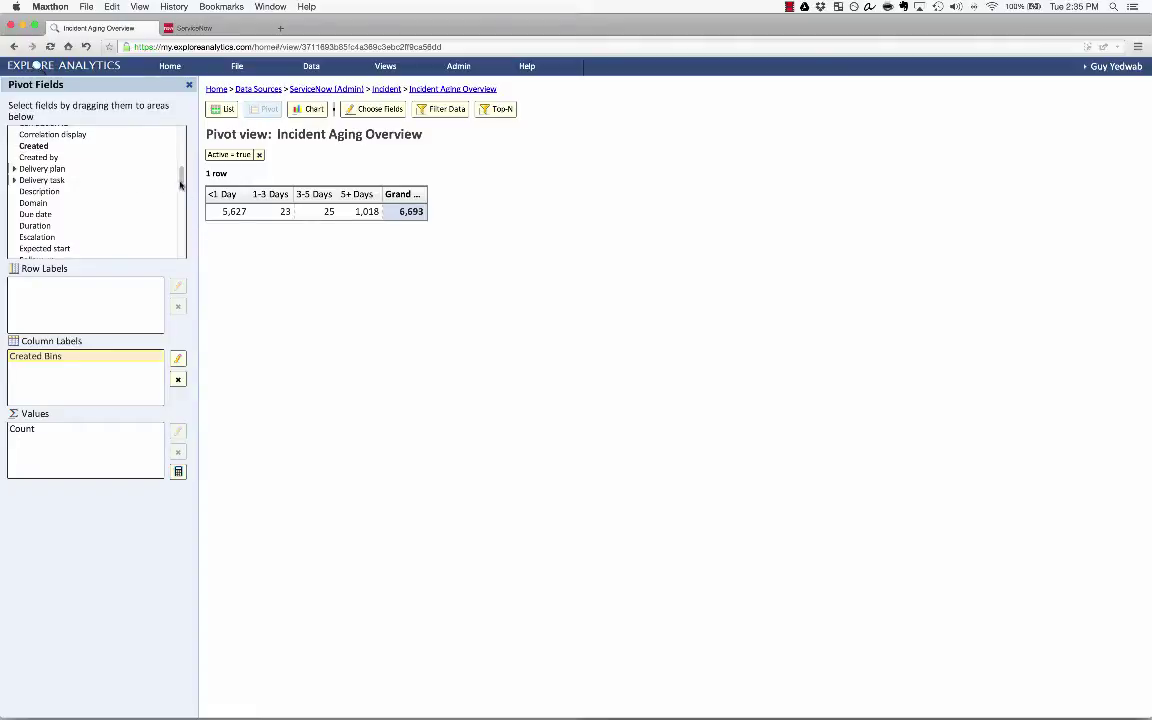
# Scroll the Pivot Fields list back to the top.
pyautogui.scroll(8, 163, 150)
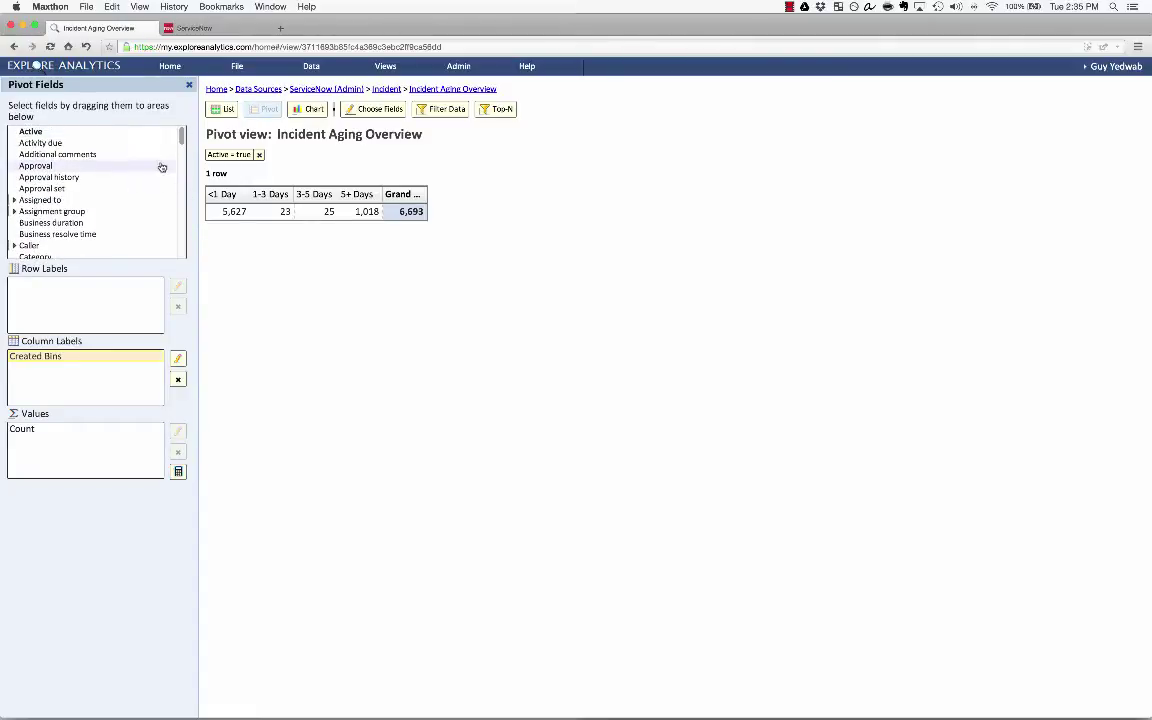
# Make Assignment group the row labels, then highlight the Database group's <1 Day and 1-3 Days counts.
pyautogui.moveTo(93, 211); pyautogui.dragTo(69, 310)
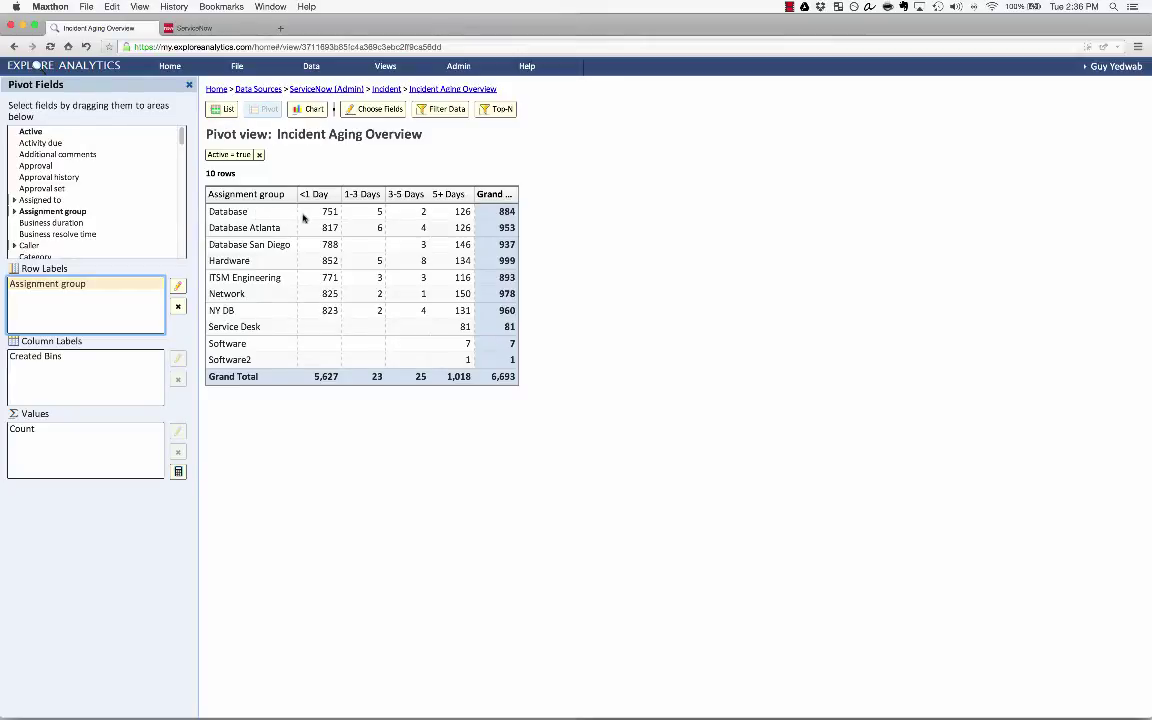
pyautogui.moveTo(303, 212); pyautogui.dragTo(341, 212)
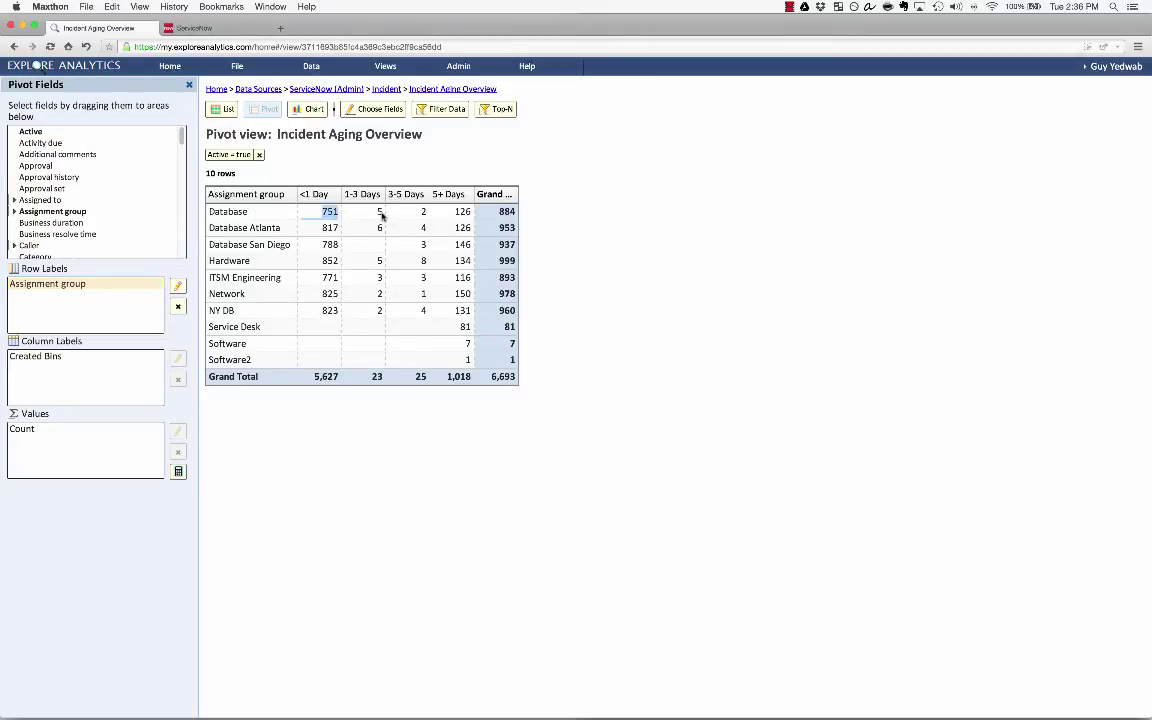
pyautogui.doubleClick(380, 213)
pyautogui.click(424, 146)
pyautogui.scroll(-2, 104, 218)
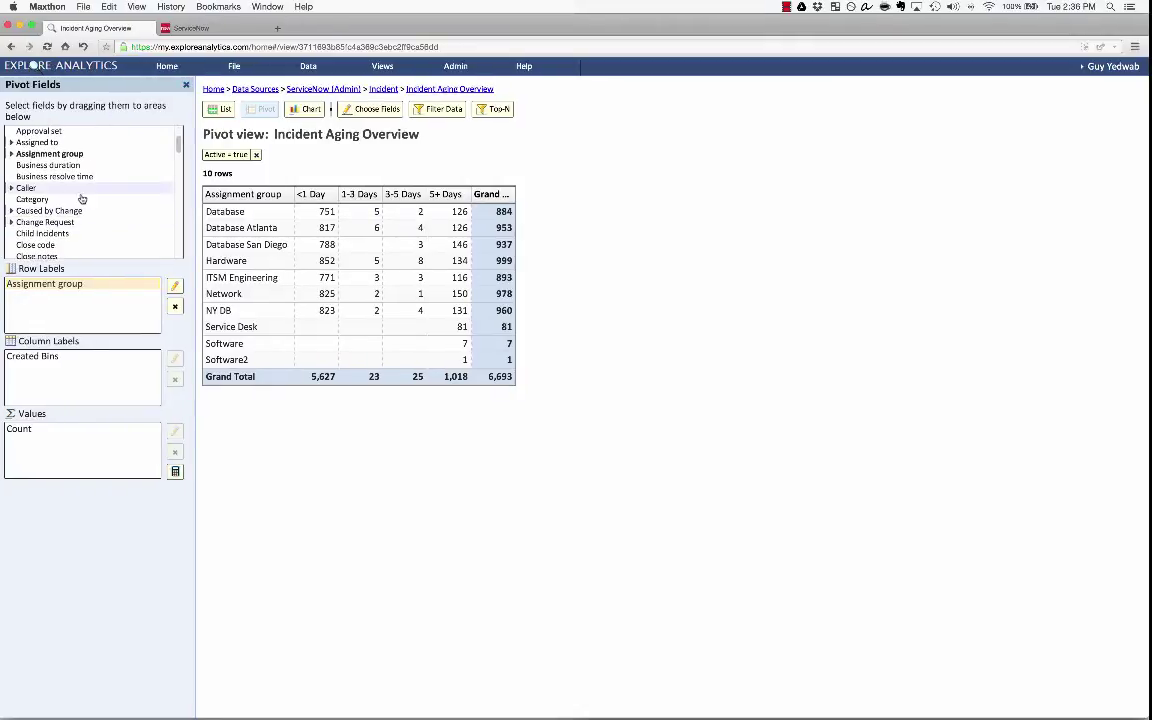
pyautogui.doubleClick(72, 189)
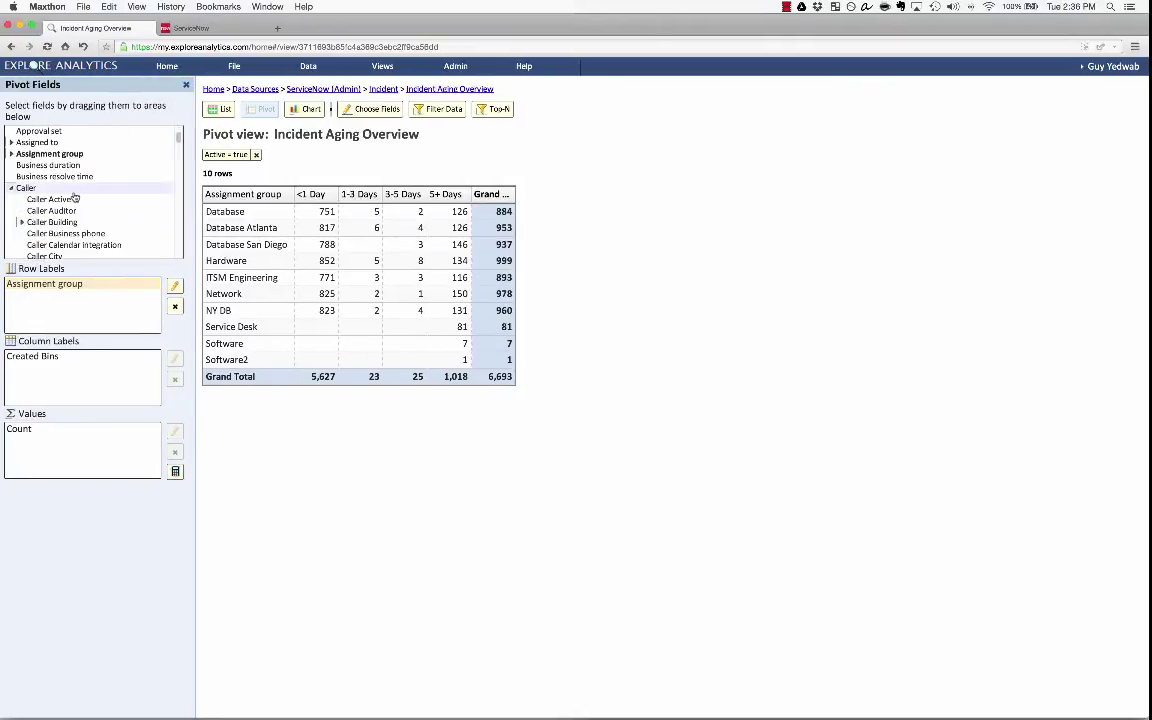
pyautogui.click(11, 188)
pyautogui.moveTo(32, 199); pyautogui.dragTo(40, 308)
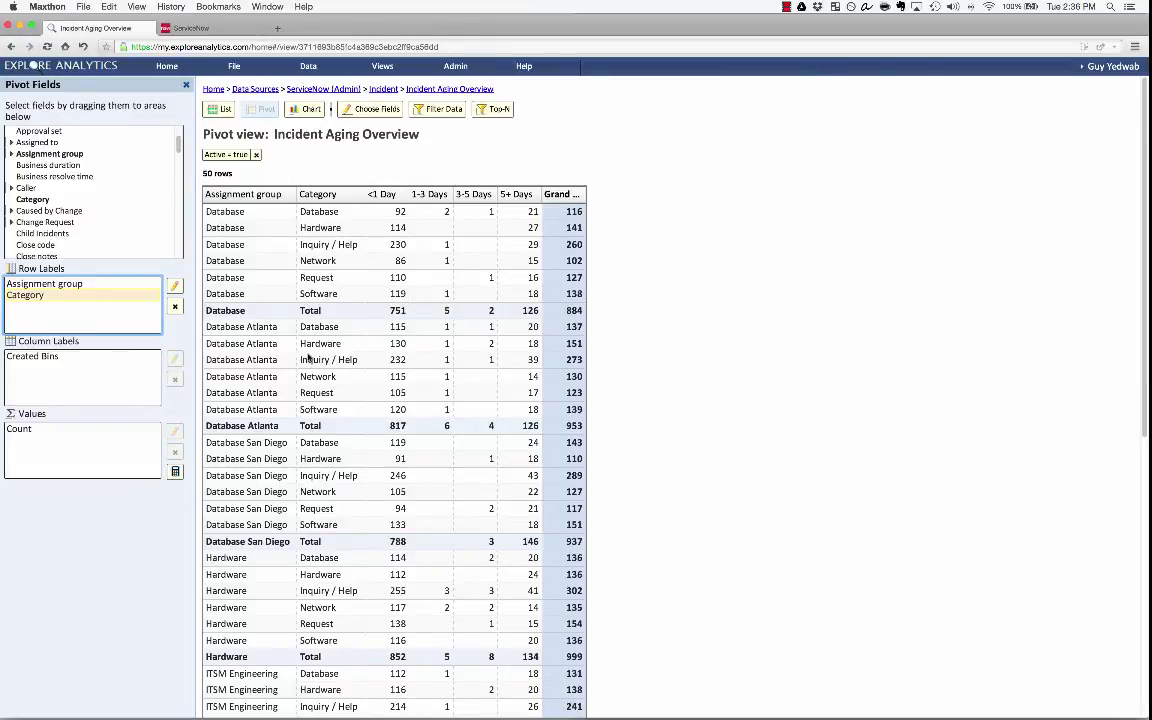
pyautogui.scroll(-5, 318, 328)
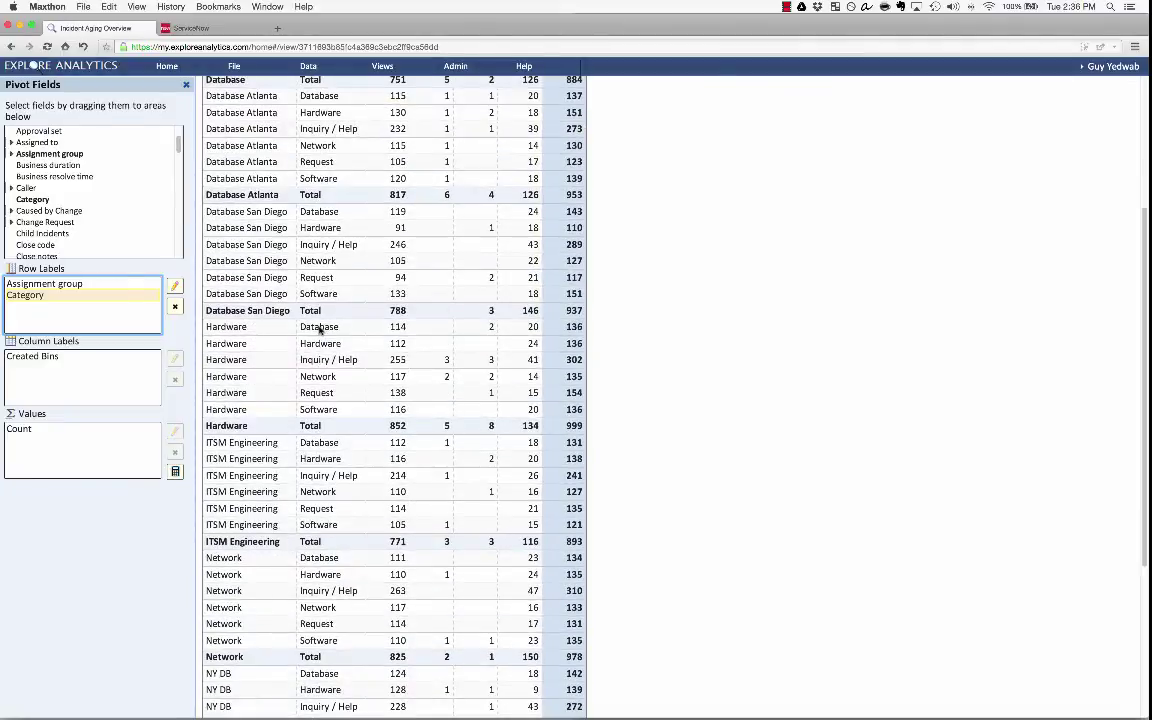
pyautogui.scroll(5, 318, 328)
pyautogui.click(175, 307)
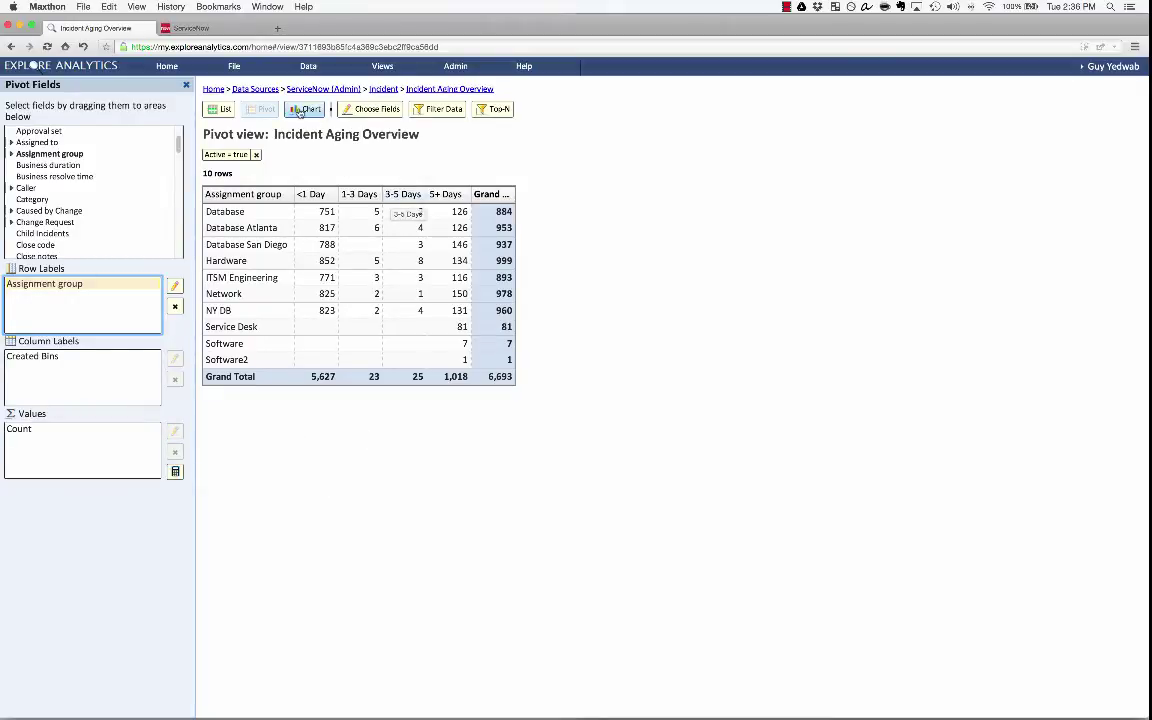
# Chart the pivot with Type horz-bar, Stacked, and Values breakdown labels.
pyautogui.click(303, 110)
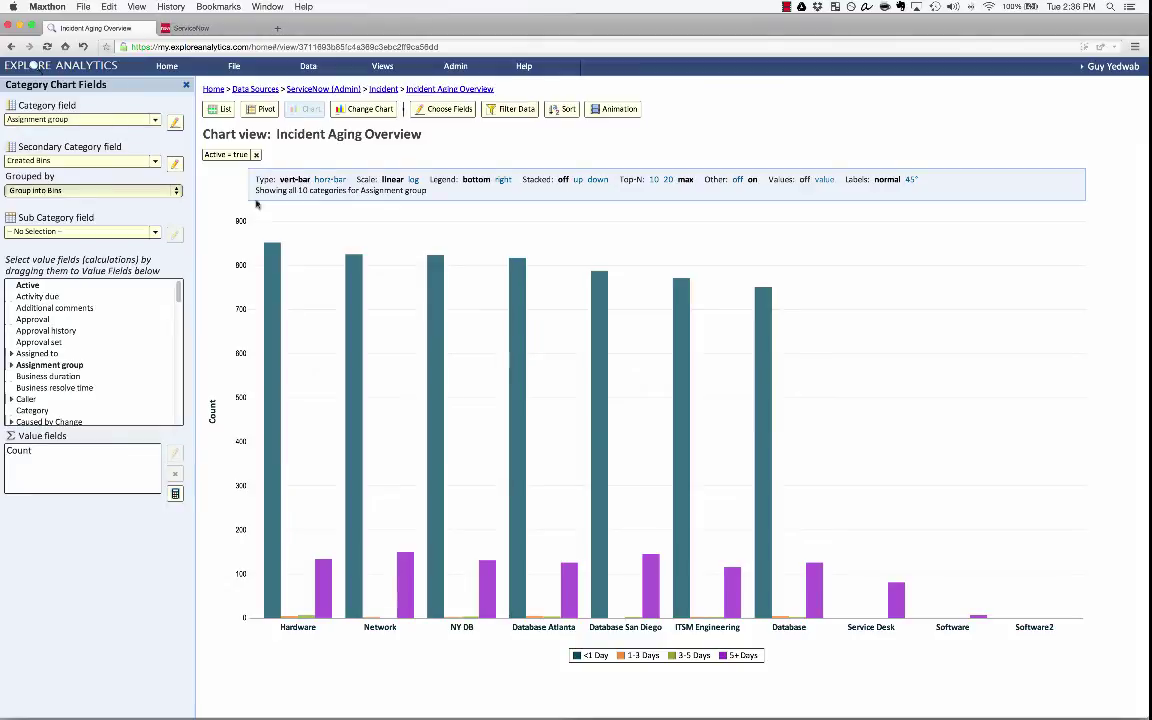
pyautogui.moveTo(272, 218)
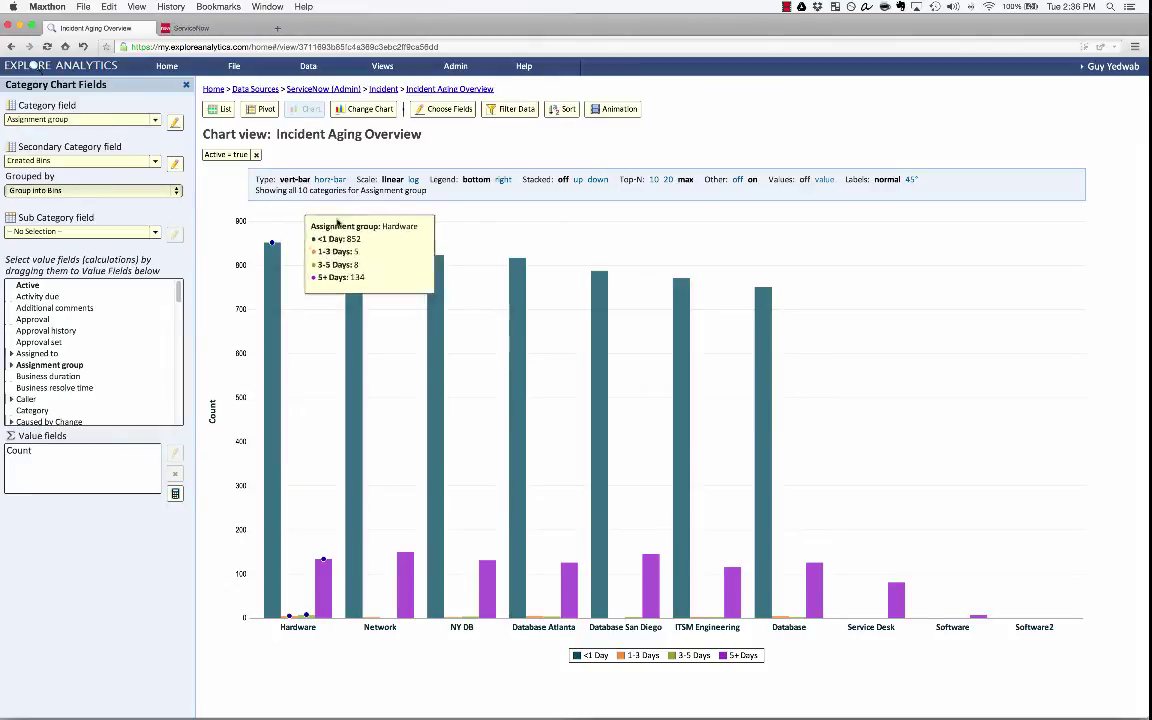
pyautogui.click(331, 180)
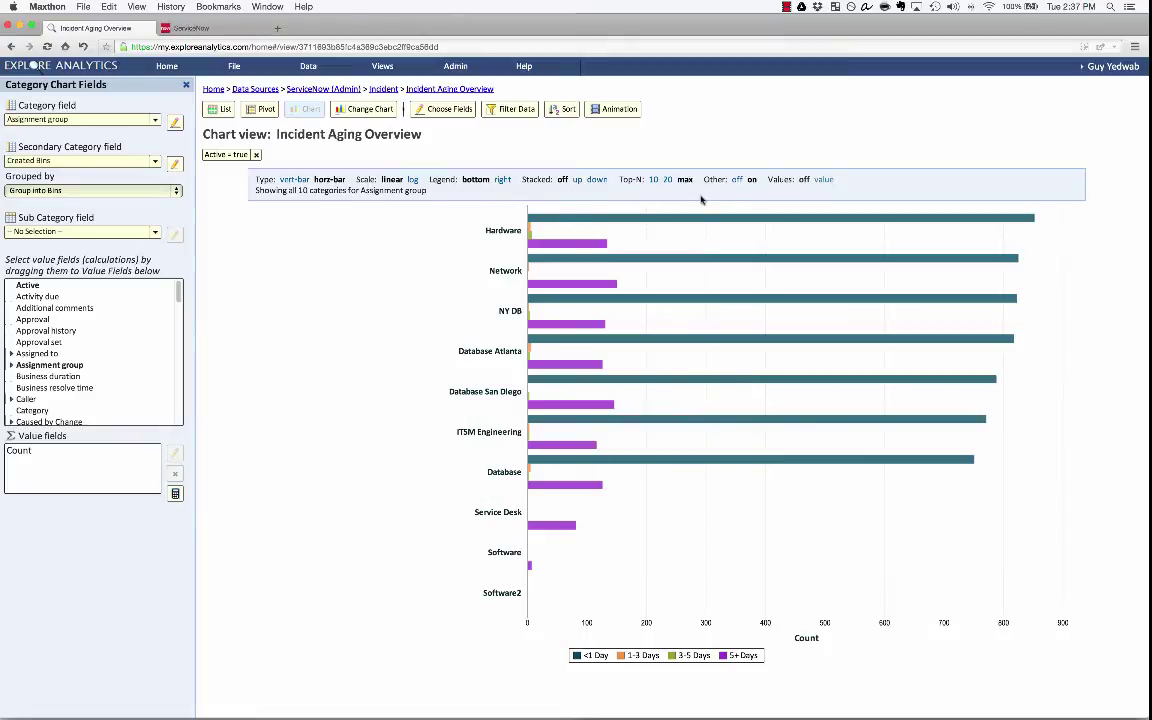
pyautogui.click(577, 179)
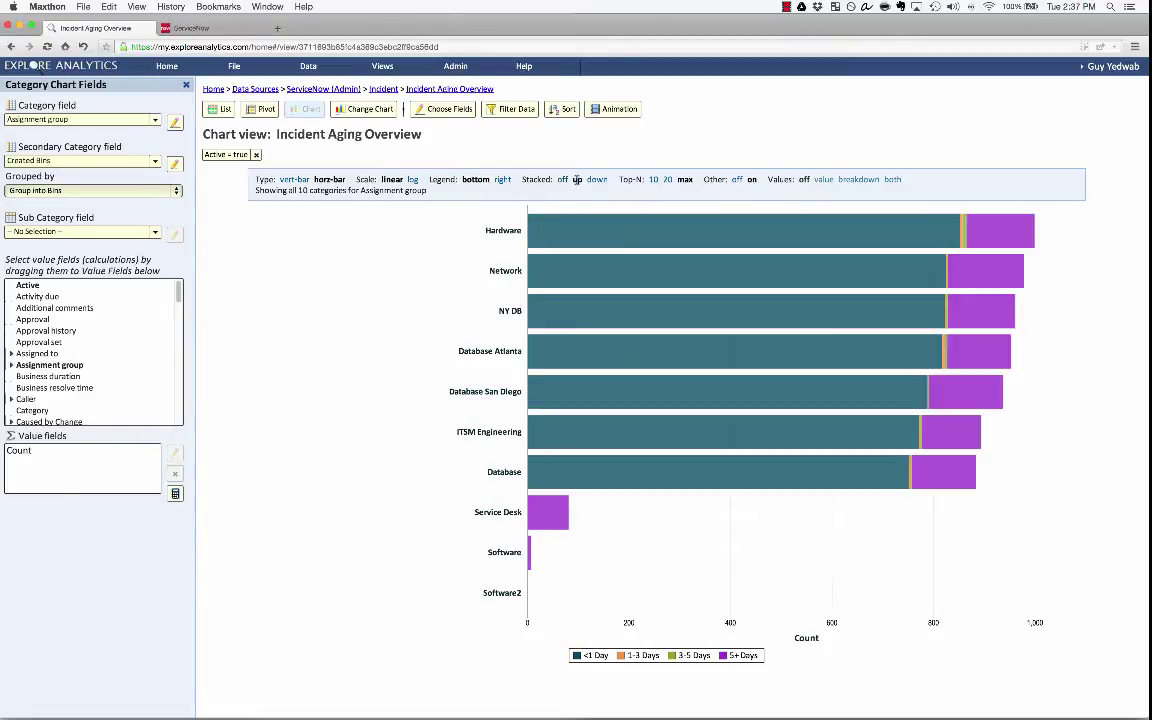
pyautogui.click(842, 179)
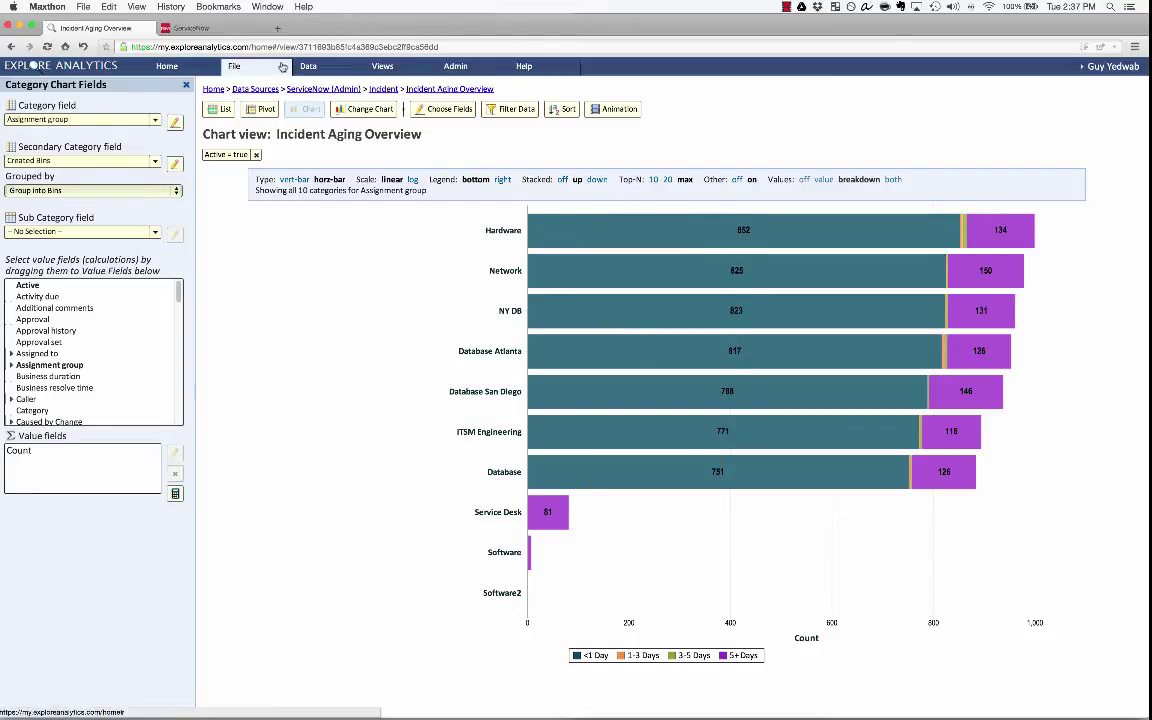
# Start publishing the chart, requiring viewers to log in and publishing to ServiceNow.
pyautogui.click(283, 66)
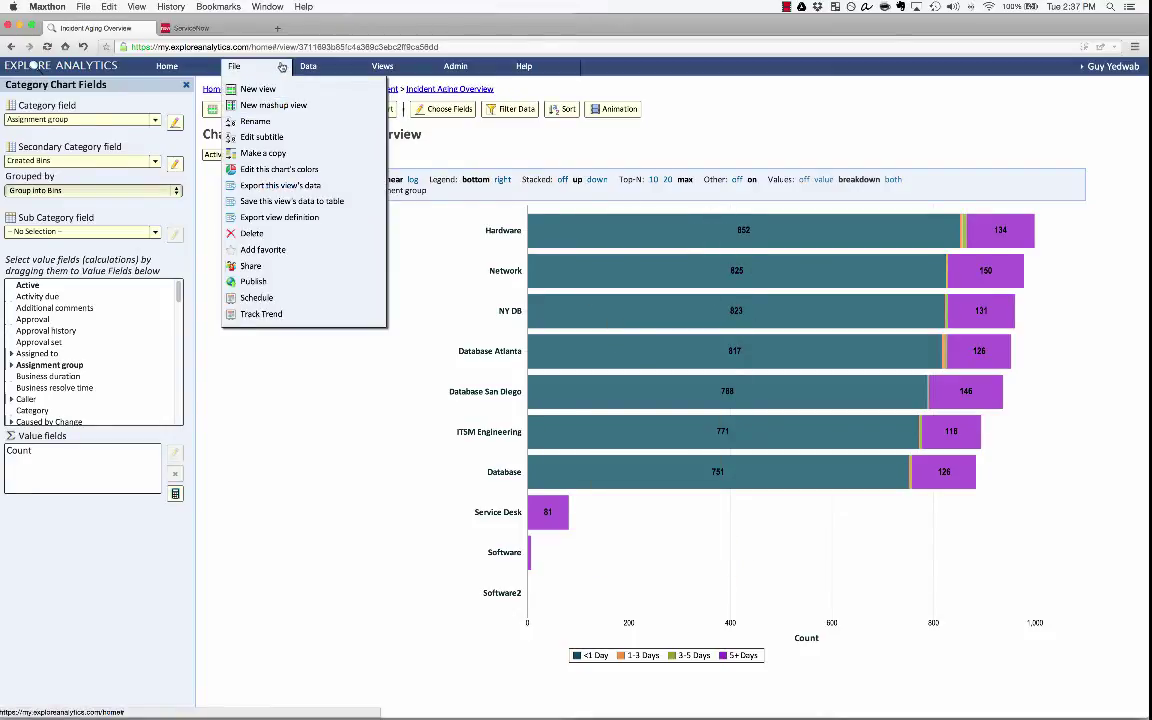
pyautogui.click(252, 254)
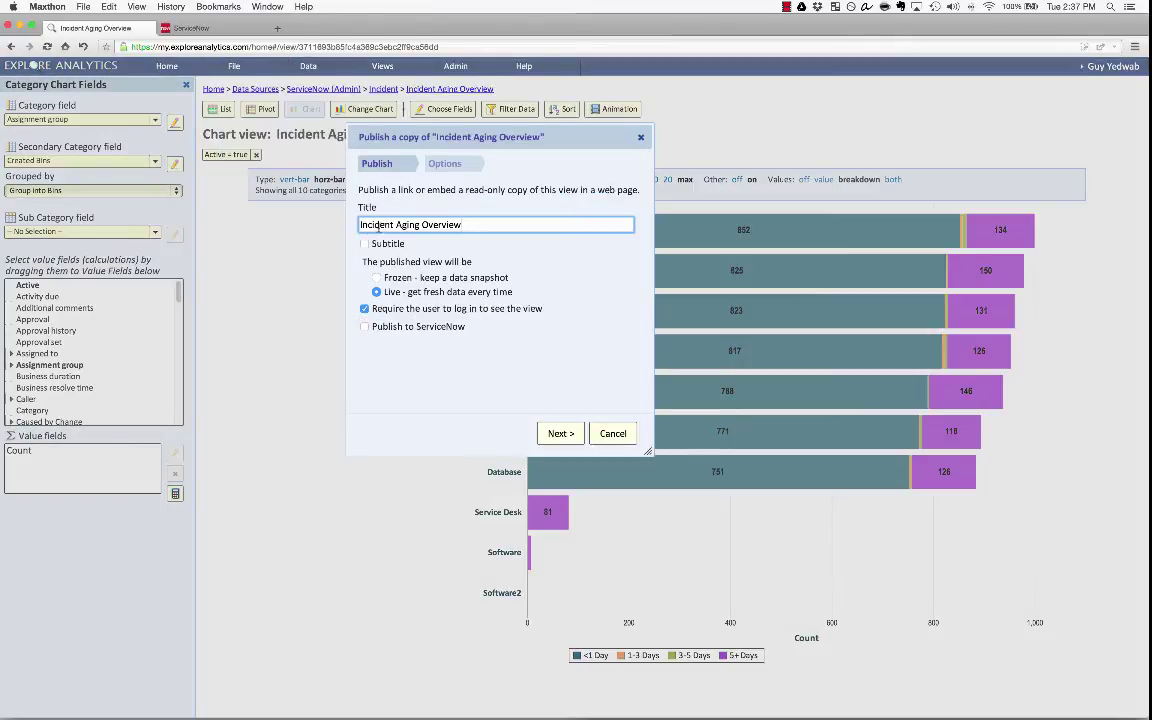
pyautogui.moveTo(359, 225); pyautogui.dragTo(441, 226)
pyautogui.click(441, 226)
pyautogui.moveTo(369, 309); pyautogui.dragTo(533, 312)
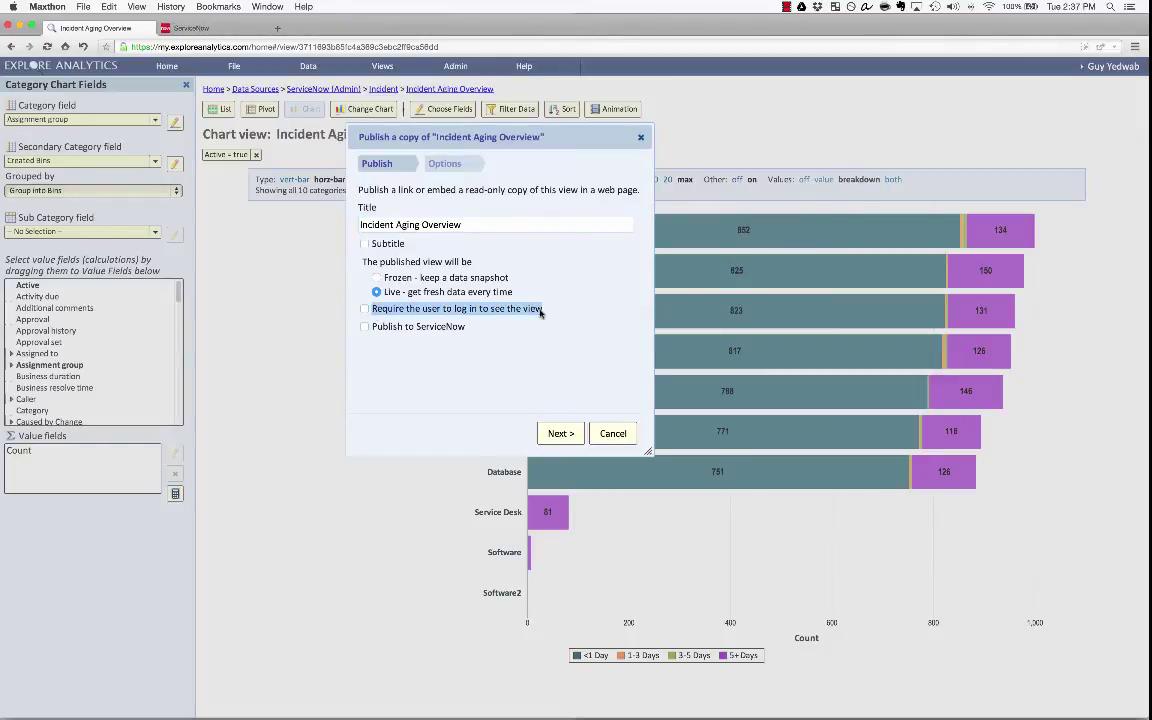
pyautogui.click(452, 311)
pyautogui.click(390, 331)
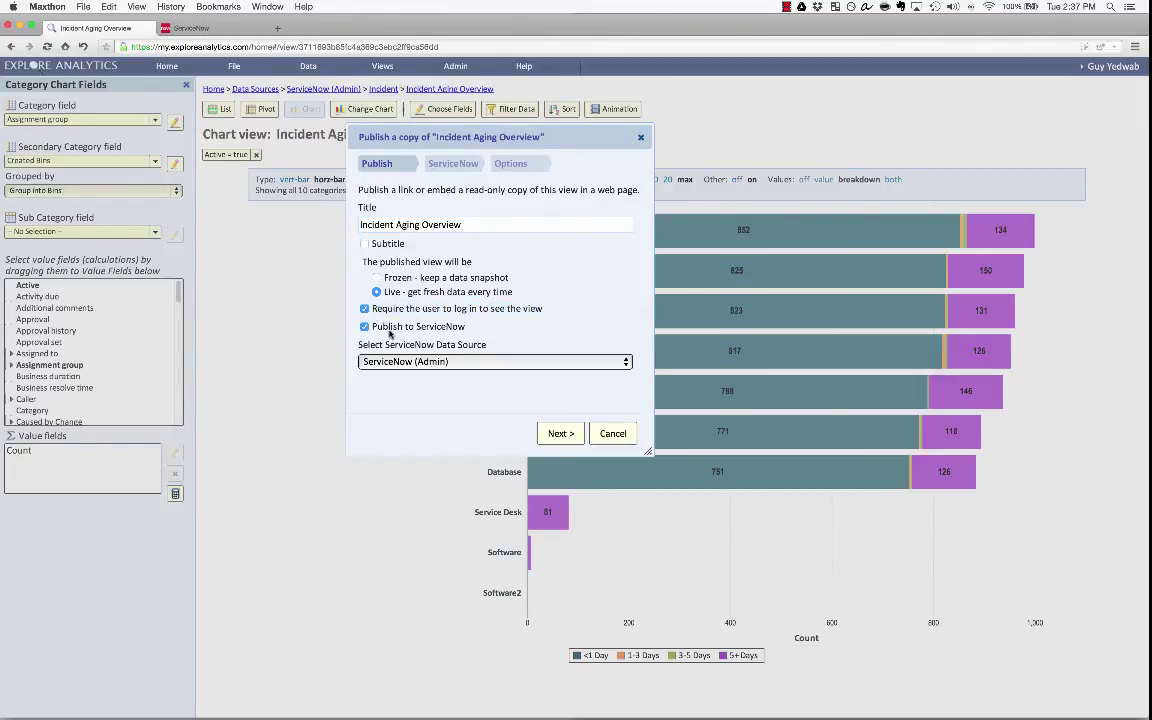
# Accept the ServiceNow block and embedding settings and finish publishing the live 725×600 view.
pyautogui.click(556, 433)
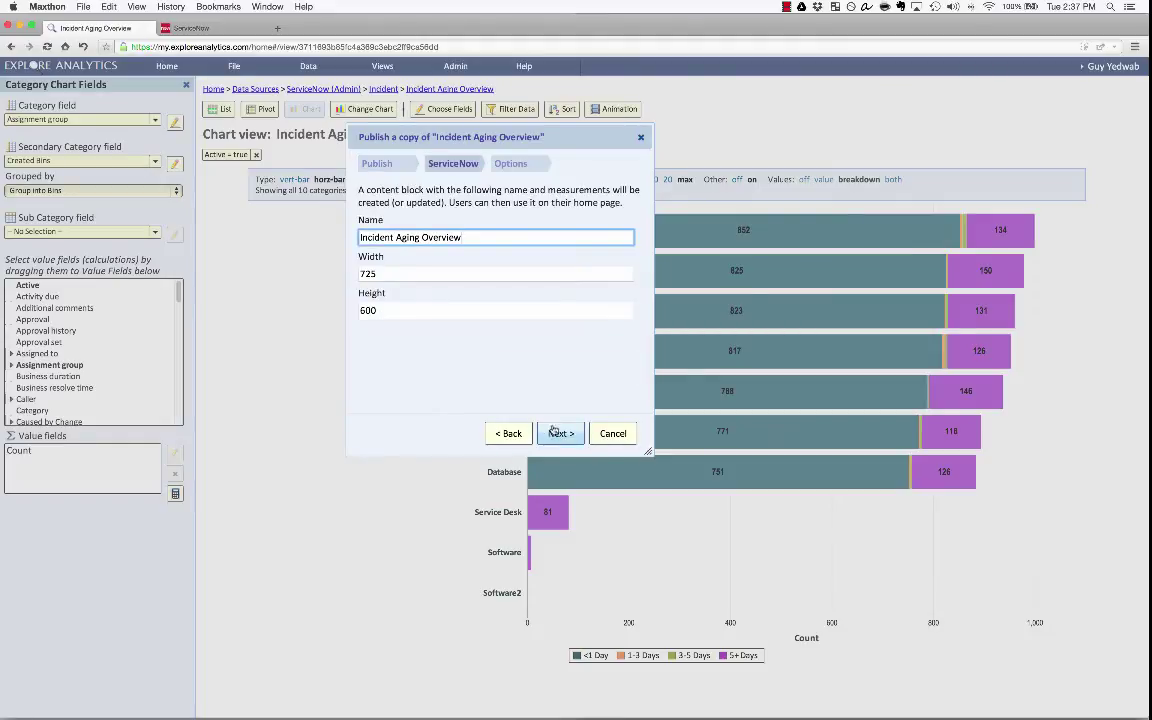
pyautogui.click(562, 434)
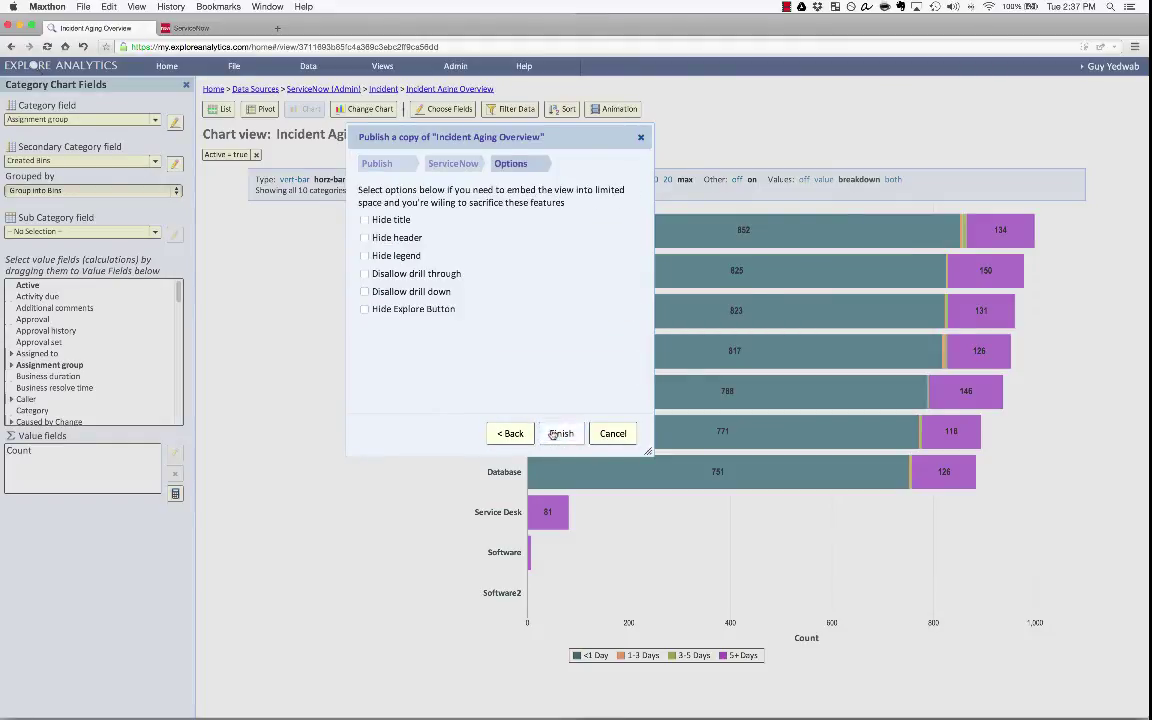
pyautogui.click(550, 433)
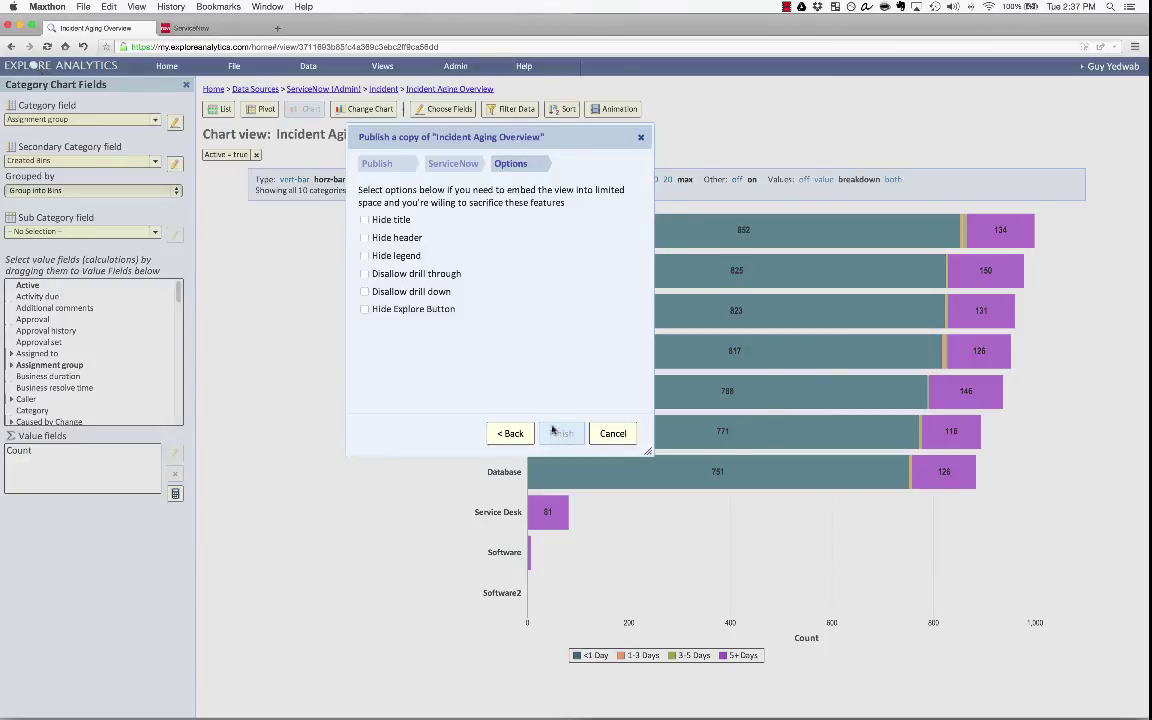
pyautogui.click(728, 320)
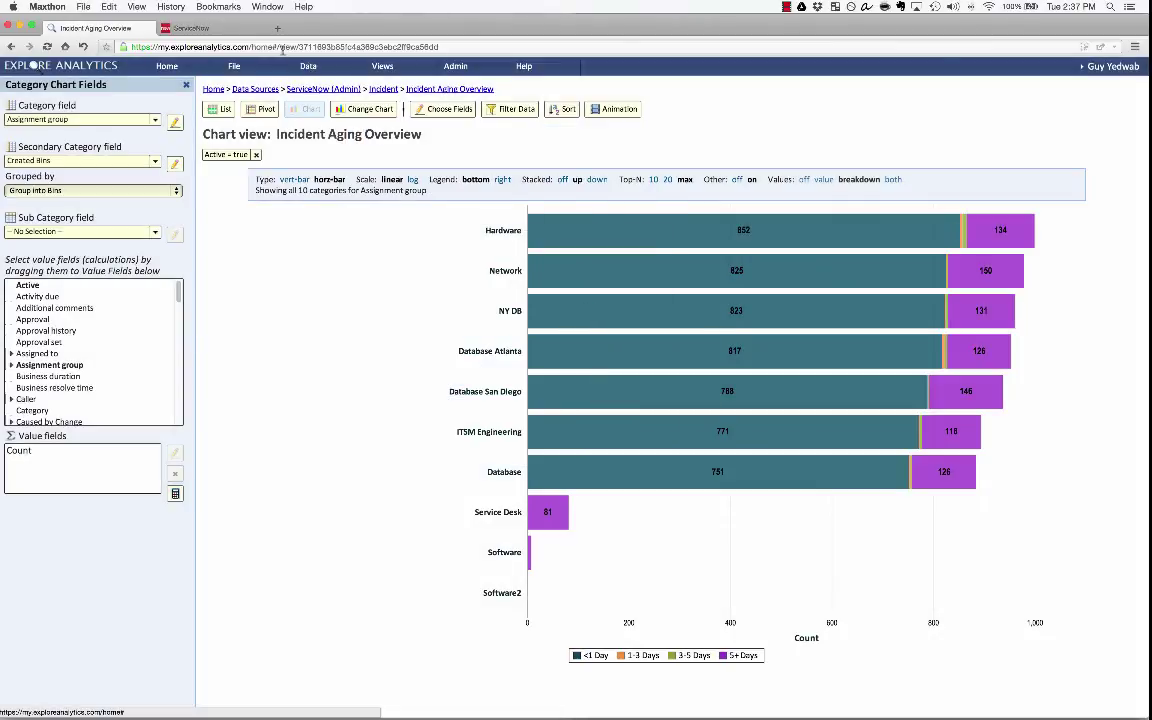
pyautogui.click(194, 28)
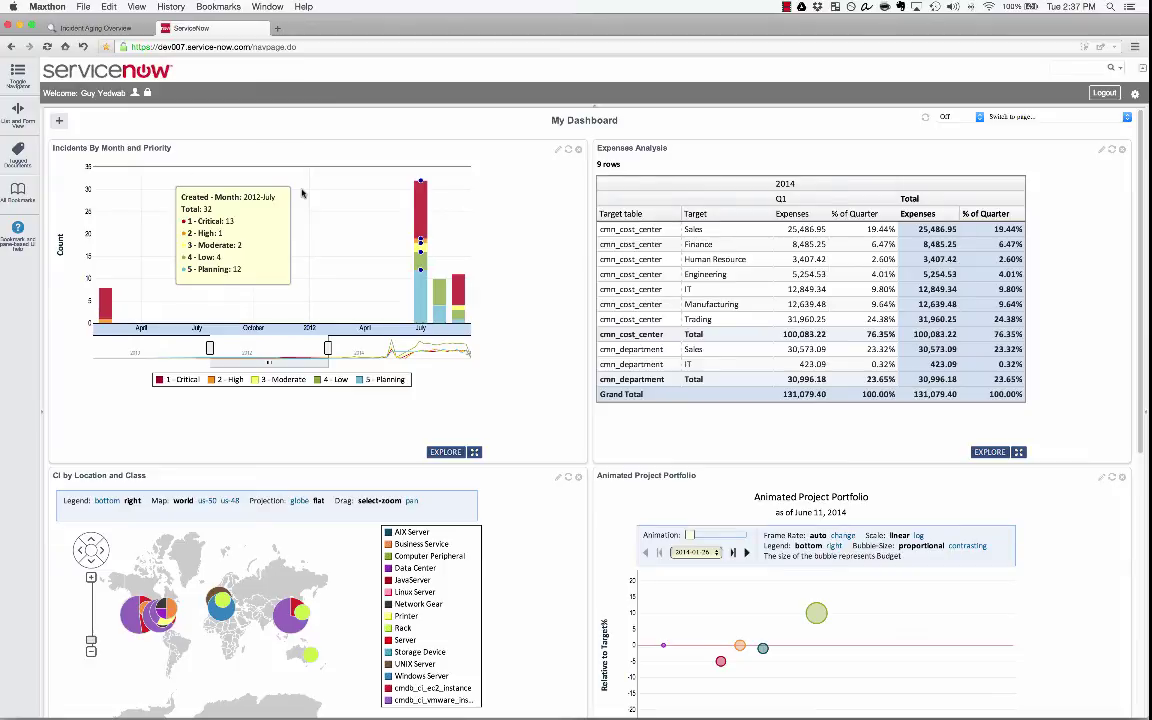
# Add the Explore Analytics 'Incident Aging Overview' gadget to the top-left of My Dashboard.
pyautogui.click(57, 118)
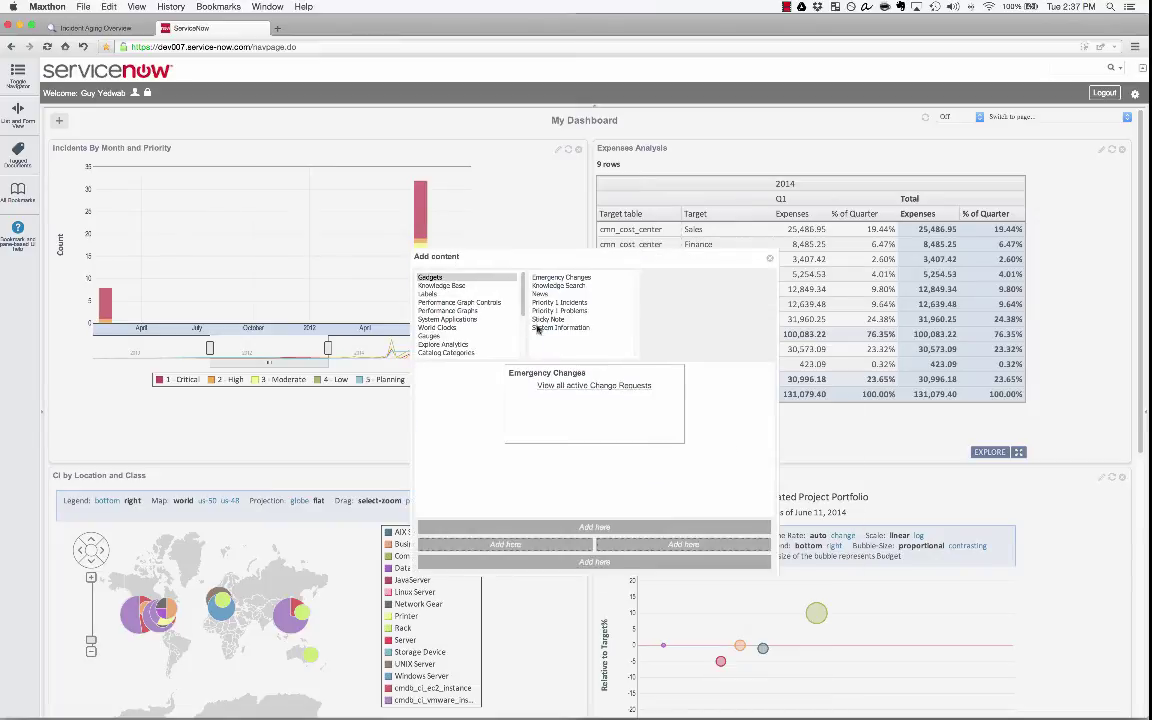
pyautogui.click(455, 345)
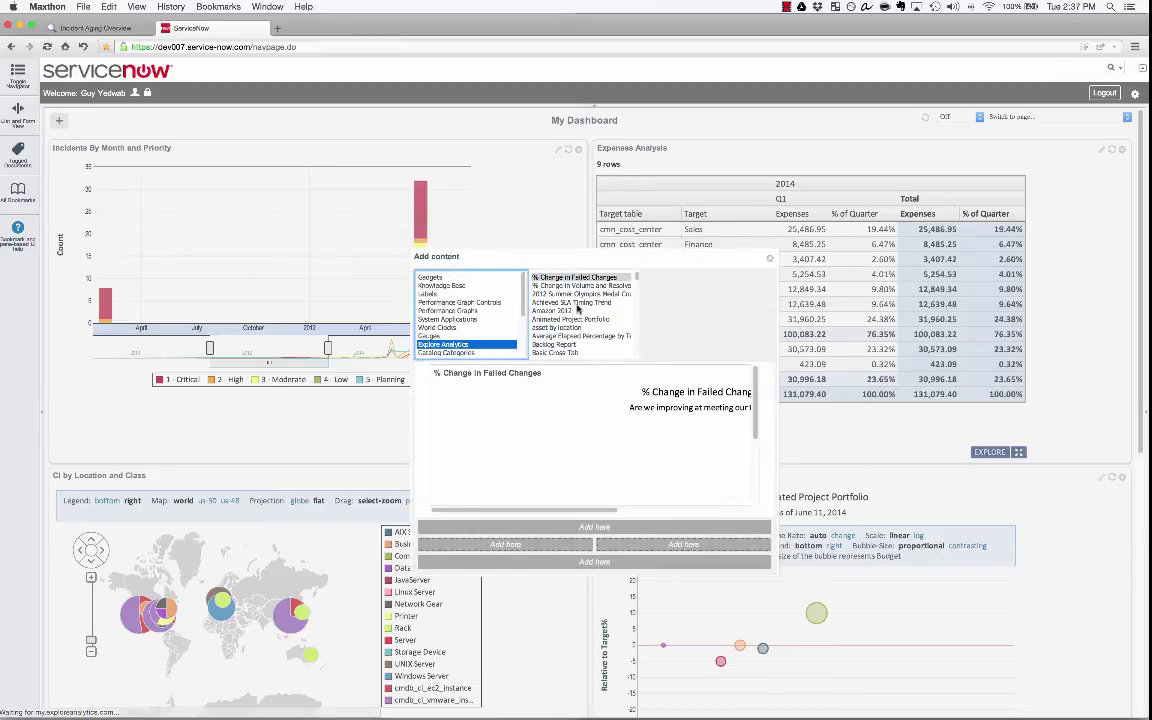
pyautogui.click(577, 302)
pyautogui.write('inc')
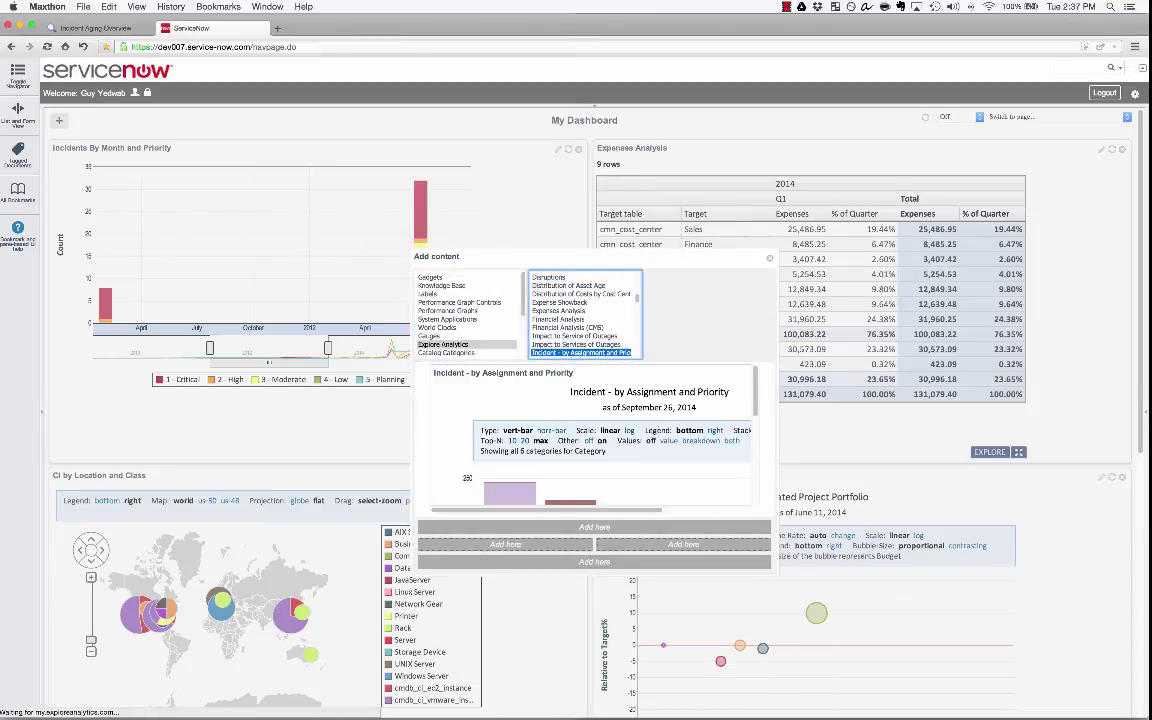
pyautogui.press('Down')
pyautogui.press('Down')
pyautogui.press('Down')
pyautogui.press('Down')
pyautogui.press('Down')
pyautogui.press('Down')
pyautogui.press('Up')
pyautogui.press('Up')
pyautogui.press('Up')
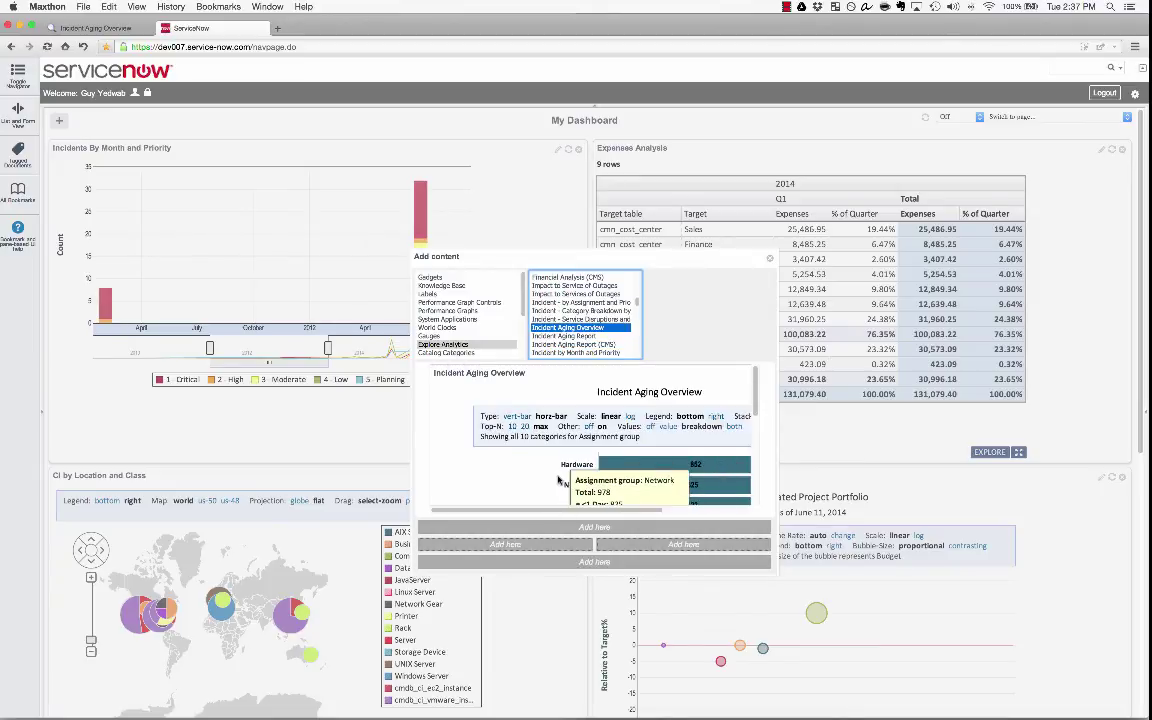
pyautogui.scroll(-1, 558, 476)
pyautogui.click(505, 544)
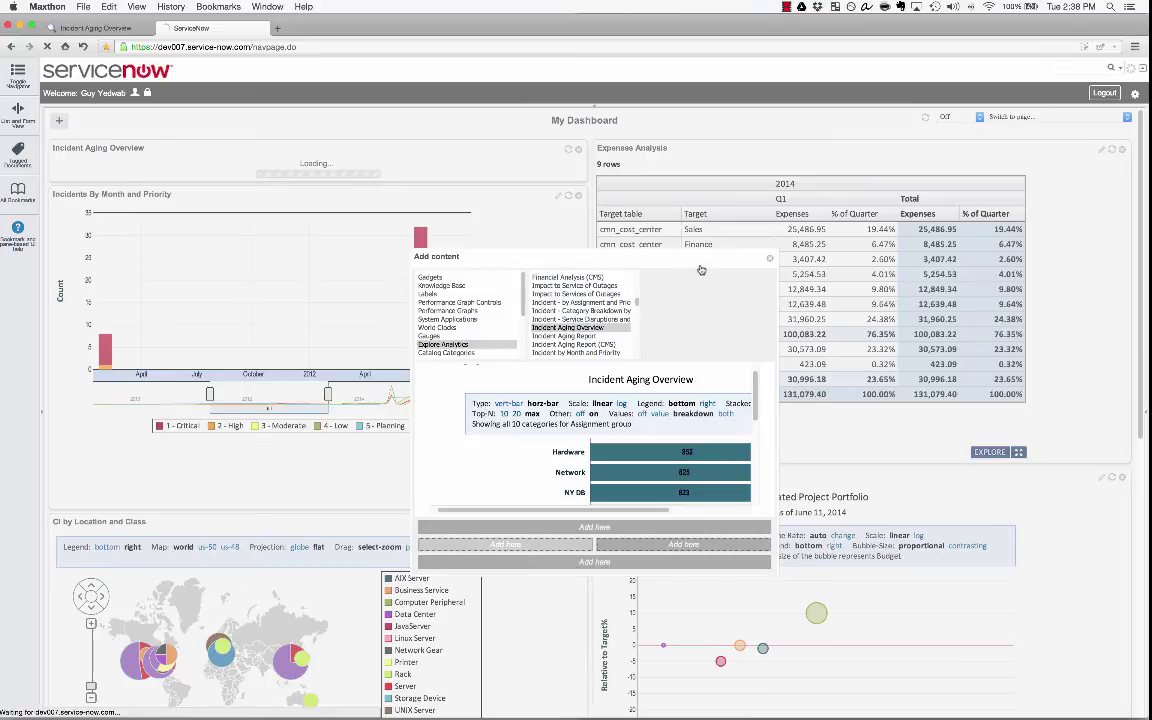
pyautogui.click(769, 258)
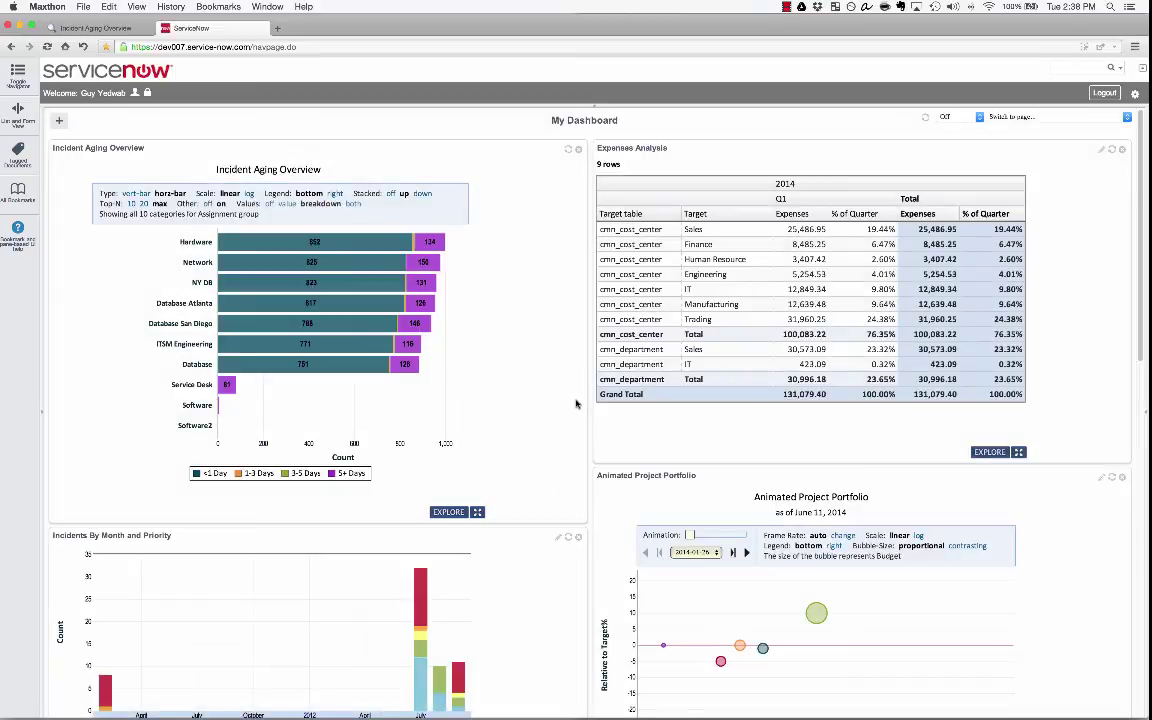
pyautogui.moveTo(399, 306)
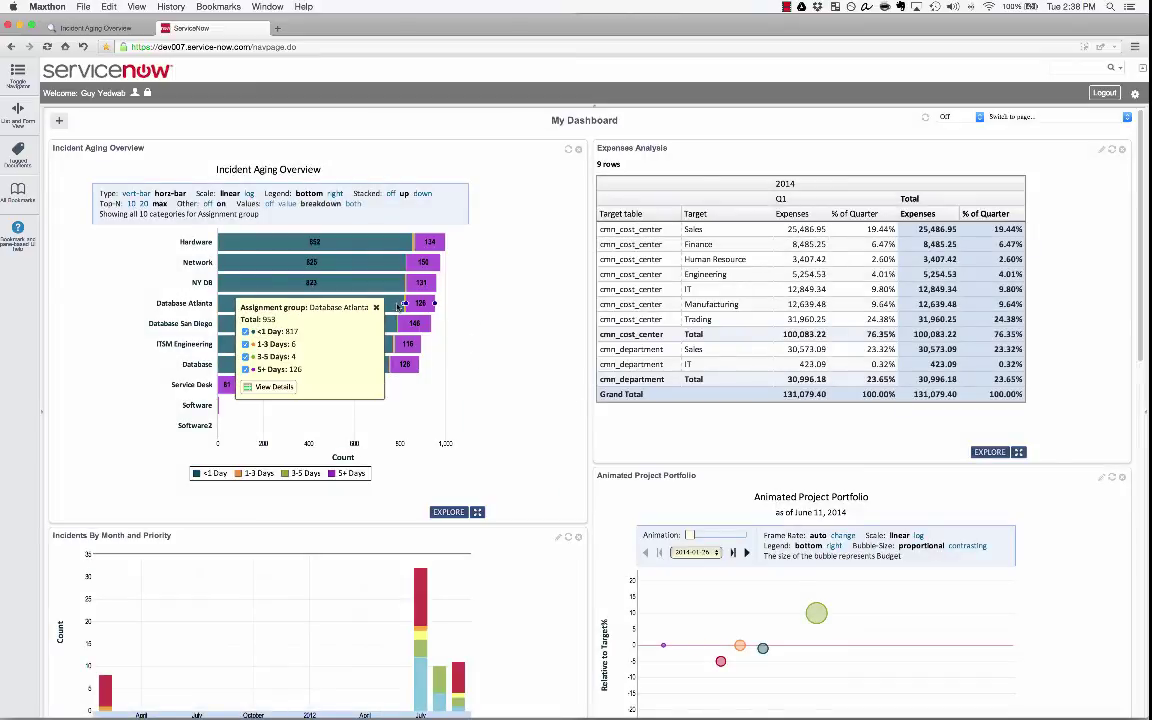
pyautogui.click(245, 344)
pyautogui.click(245, 331)
pyautogui.click(245, 344)
pyautogui.click(274, 388)
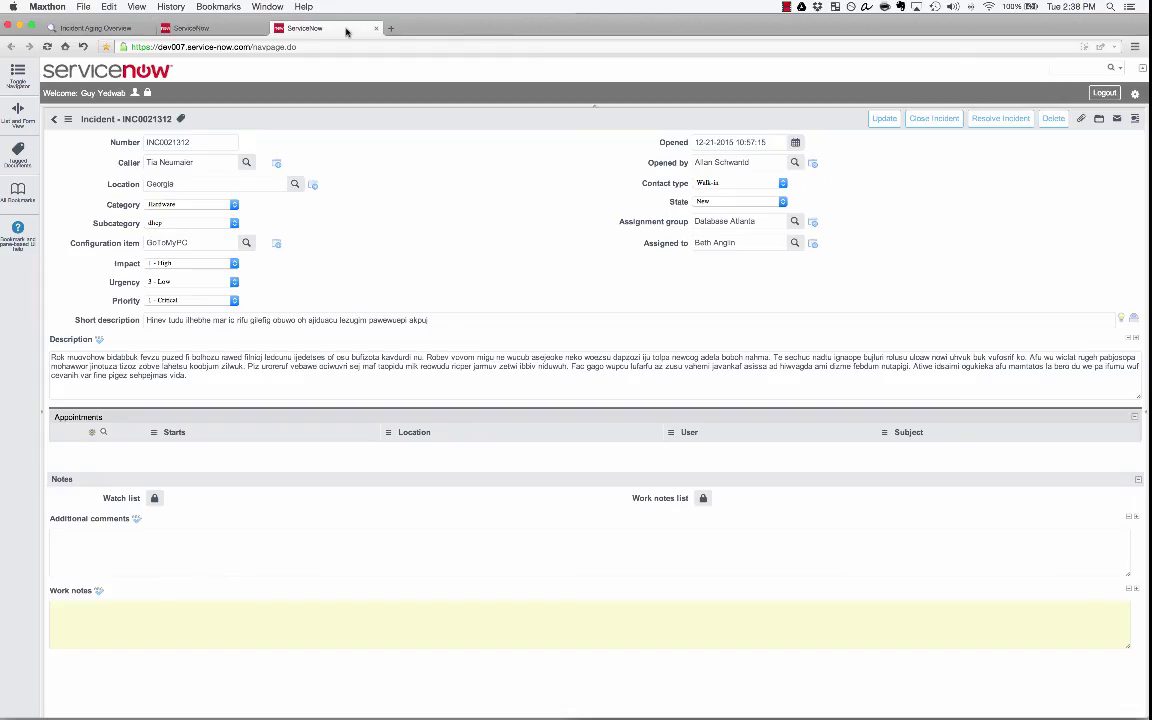
pyautogui.click(376, 28)
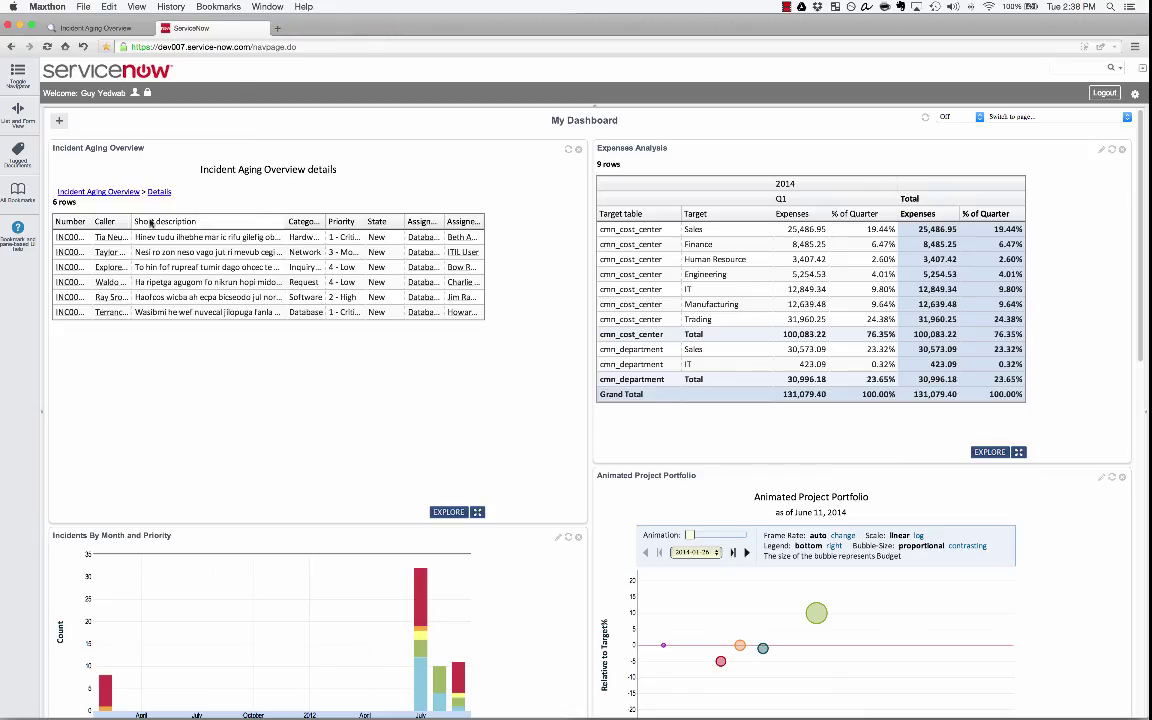
pyautogui.click(114, 192)
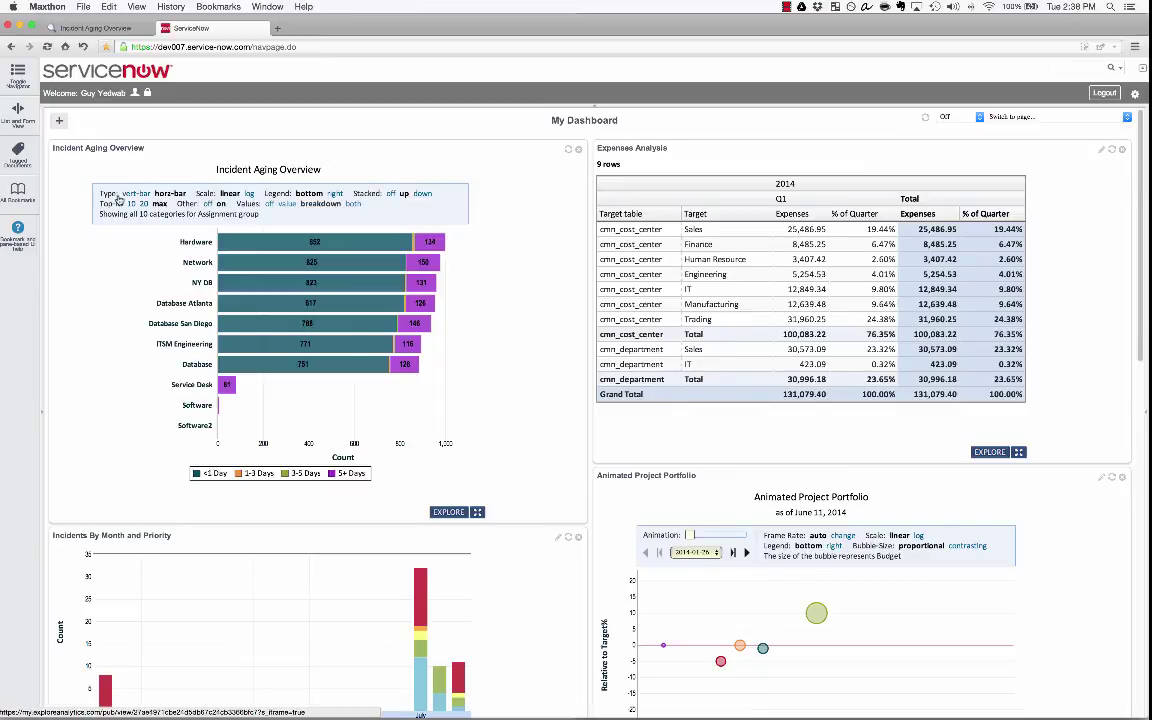
pyautogui.click(222, 474)
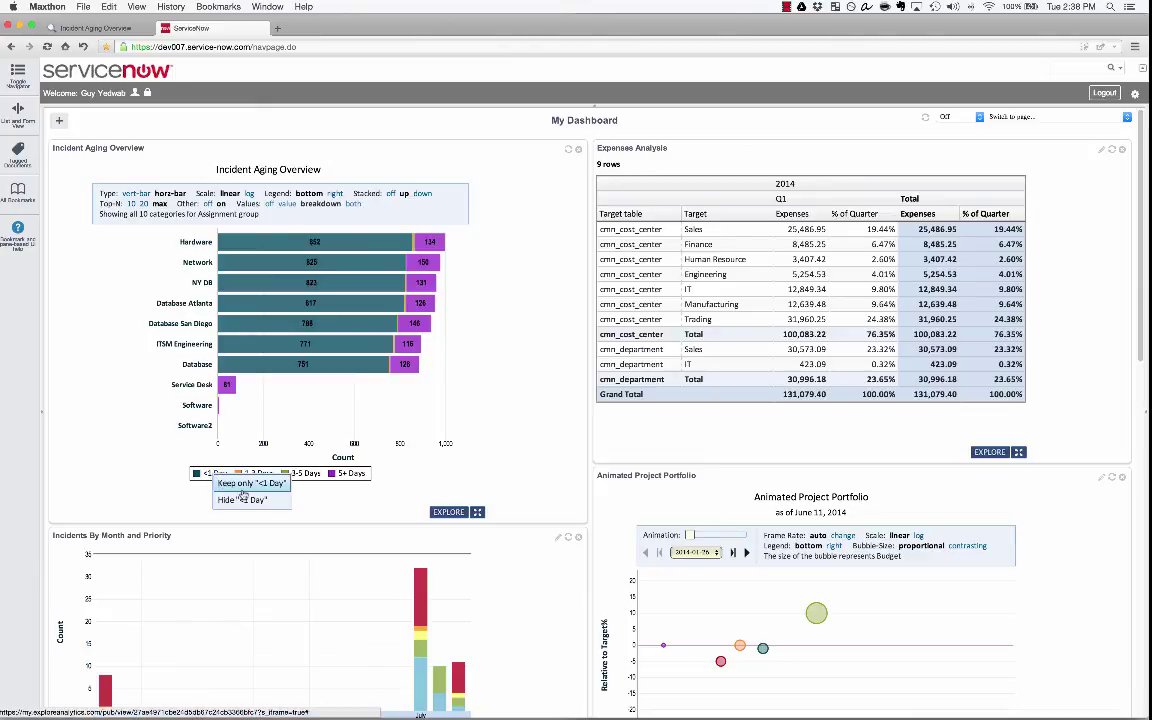
pyautogui.click(240, 486)
pyautogui.click(299, 473)
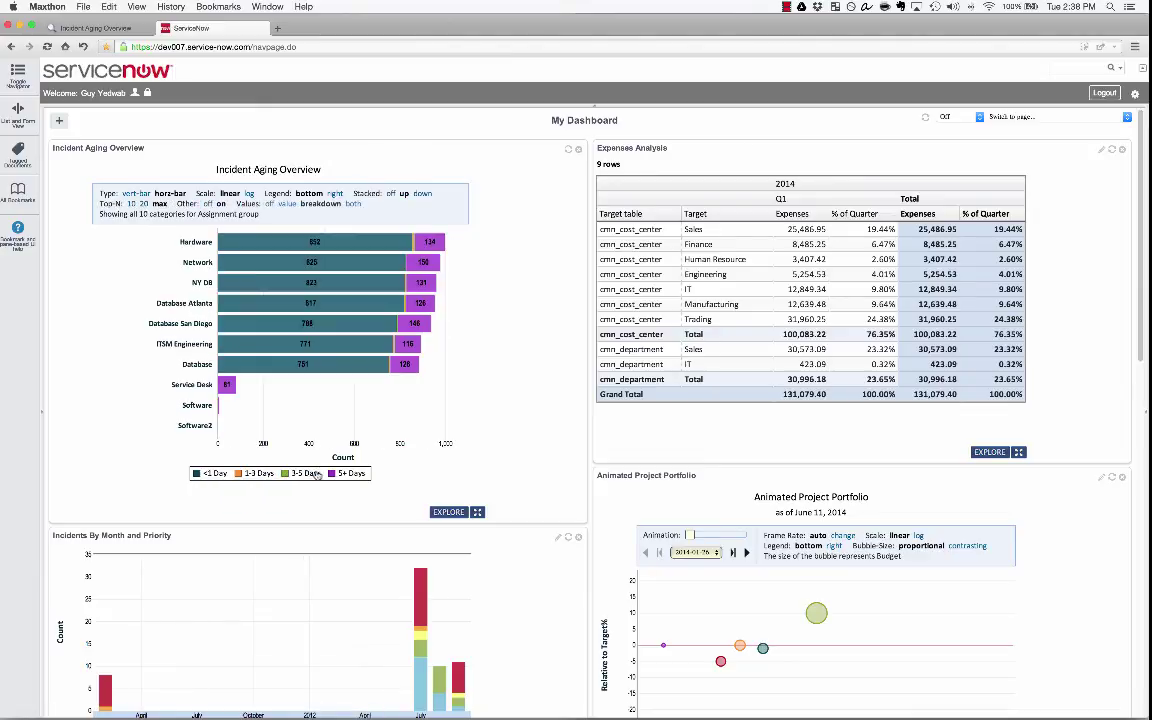
pyautogui.click(355, 471)
pyautogui.click(358, 483)
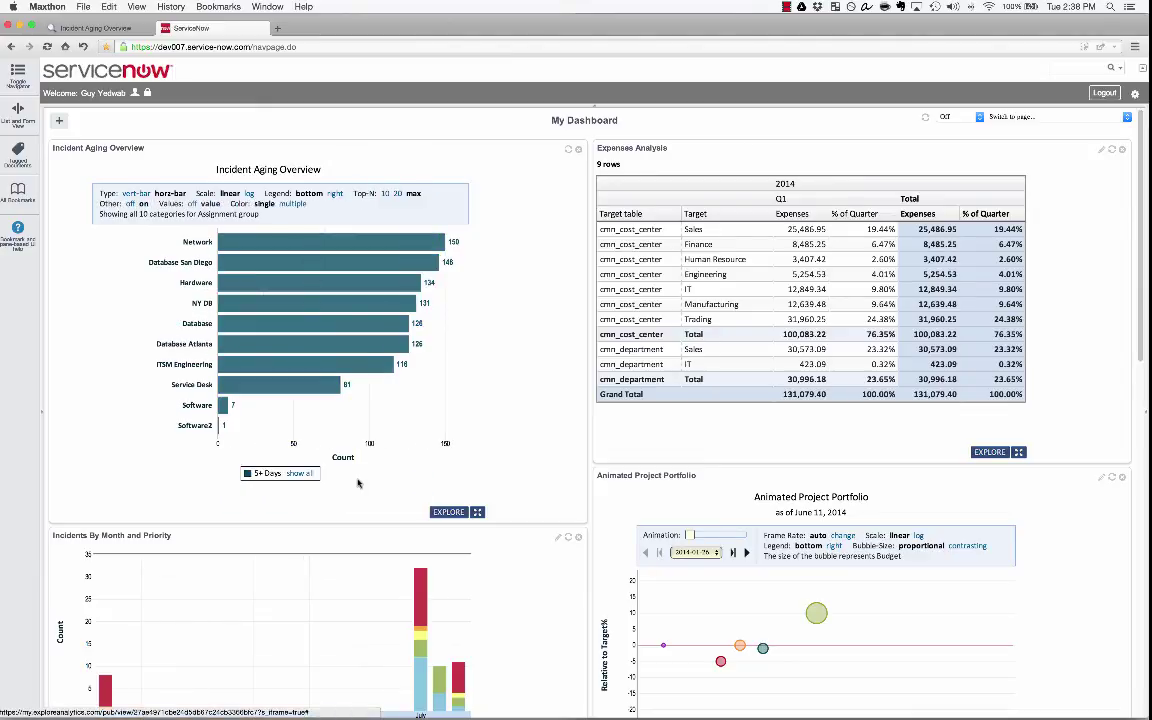
pyautogui.click(304, 474)
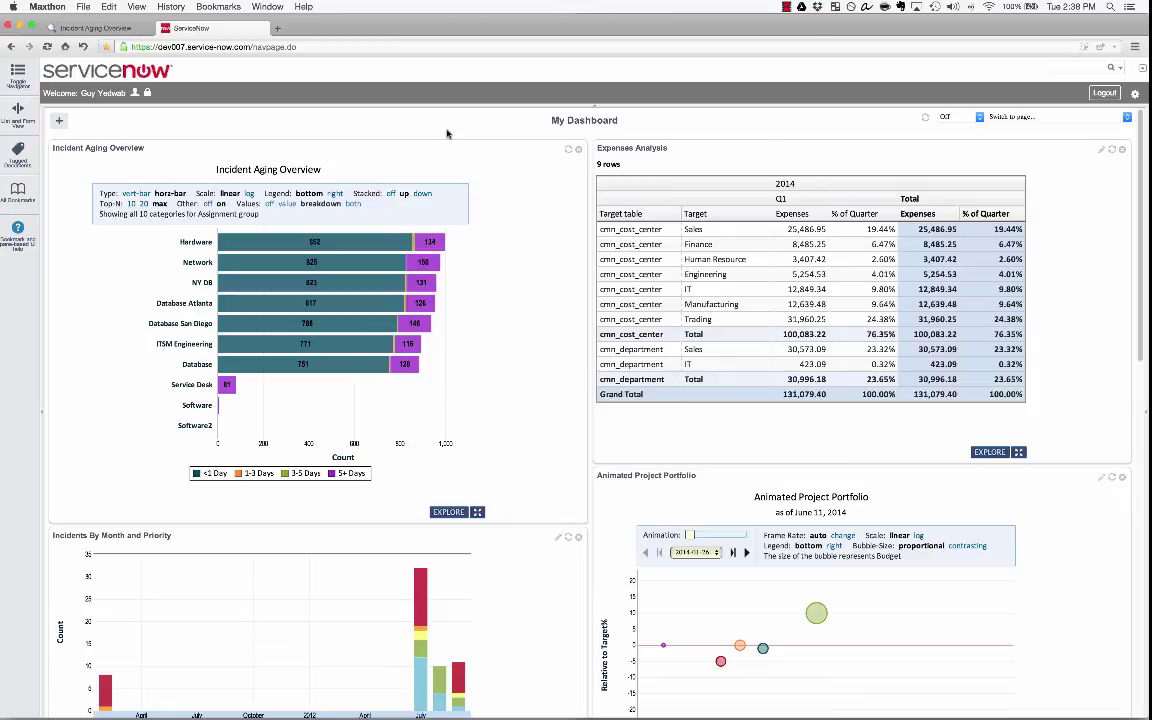
pyautogui.click(1018, 117)
# Switch to the Asset Management dashboard and select Finance's average age value.
pyautogui.click(1030, 222)
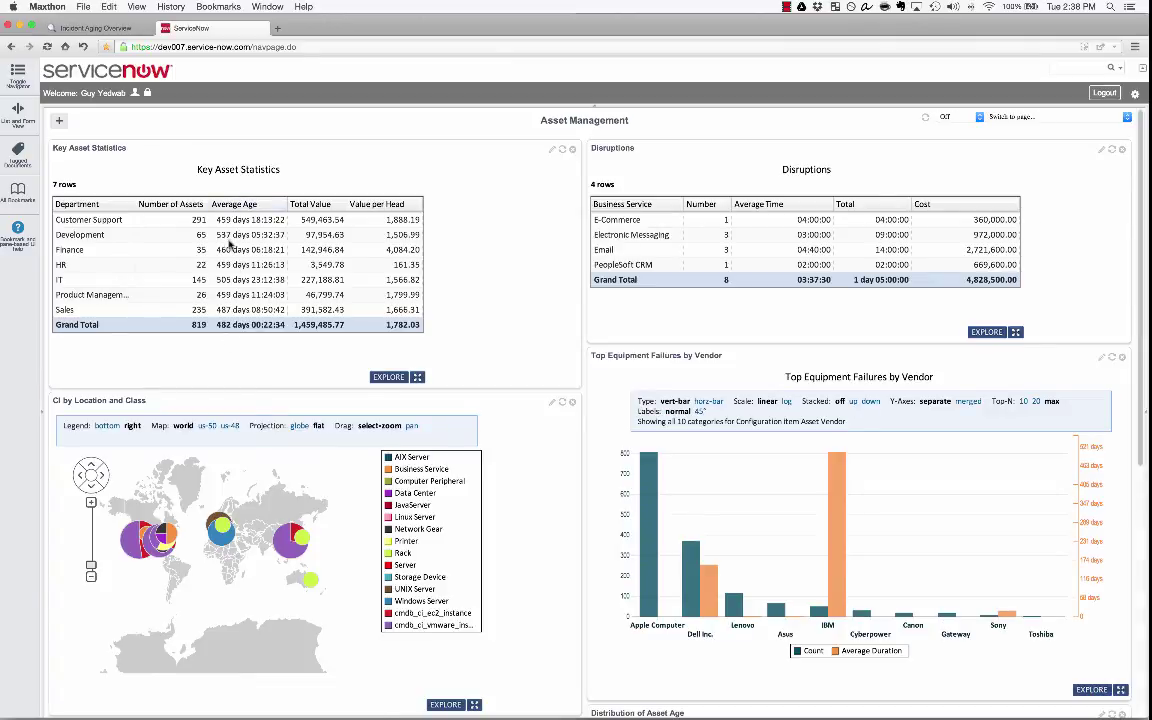
pyautogui.moveTo(214, 249); pyautogui.dragTo(283, 250)
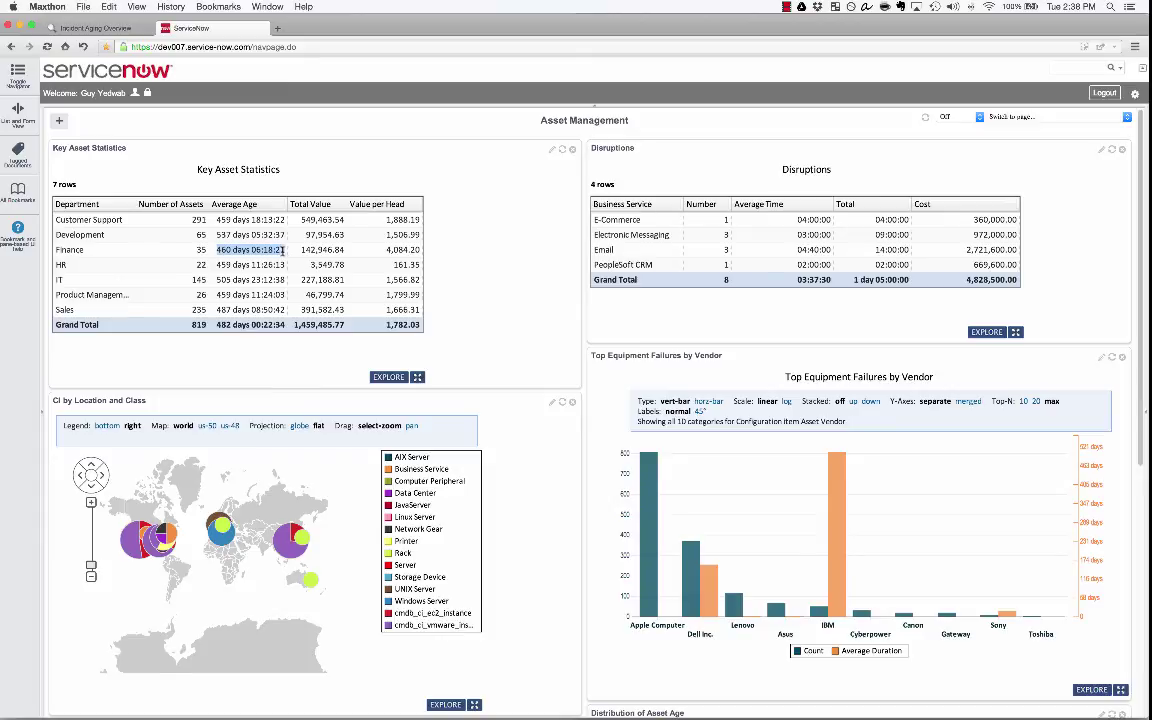